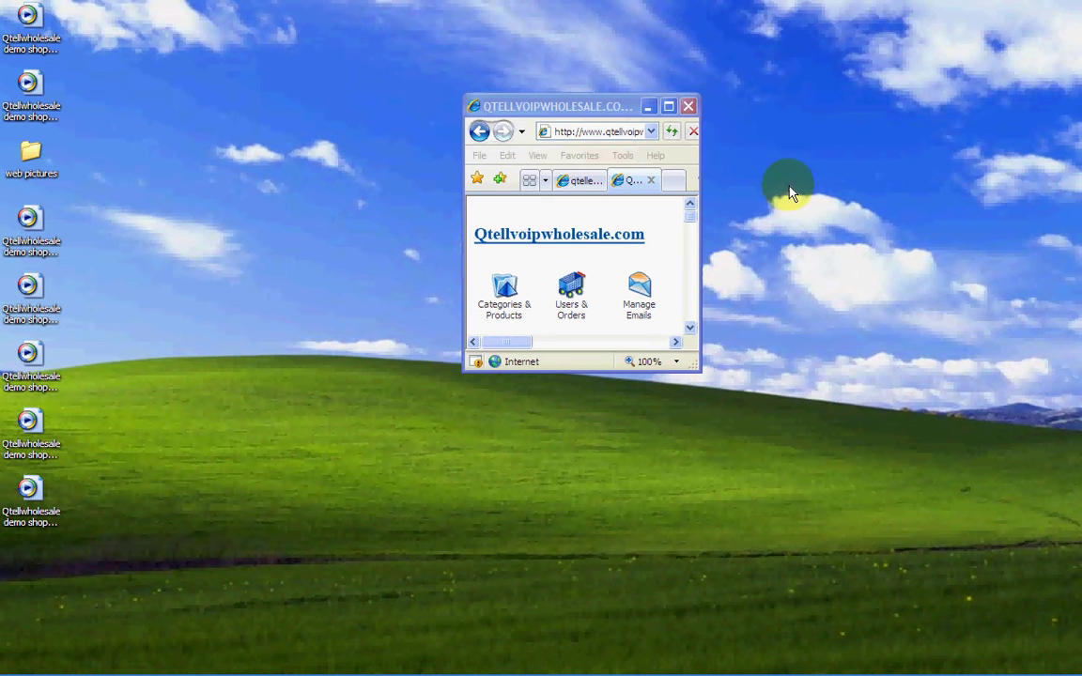
- Maximize the admin window and browse the Marketing and header menus, ending on Cart Settings
{"action": "left_click", "coordinate": [669, 107]}
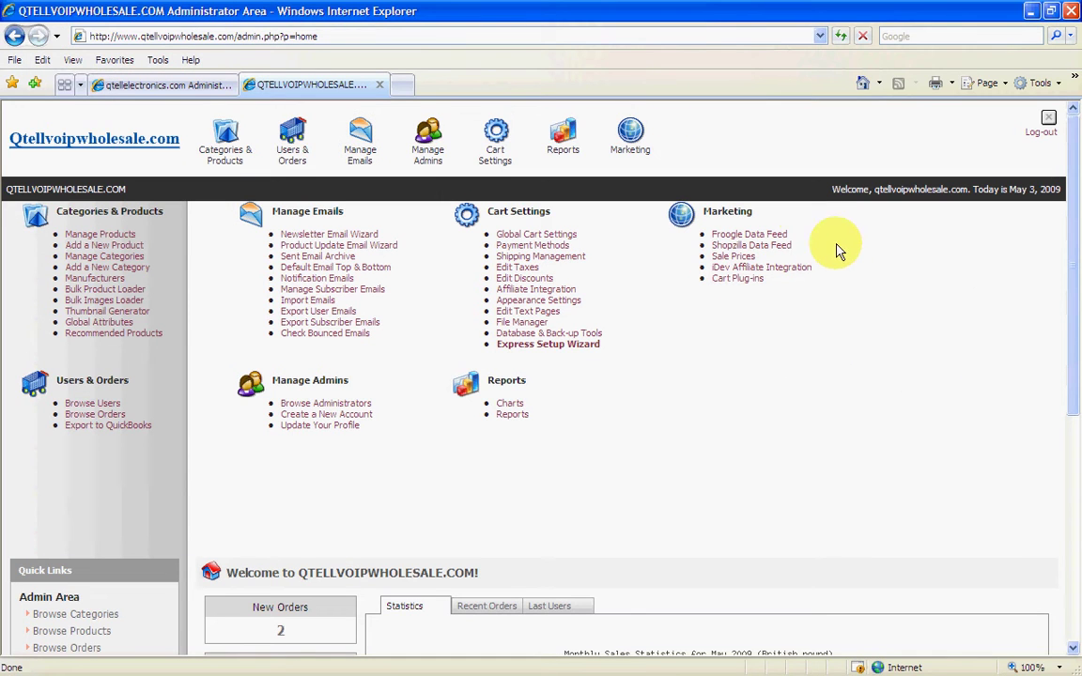
{"action": "left_click", "coordinate": [663, 144]}
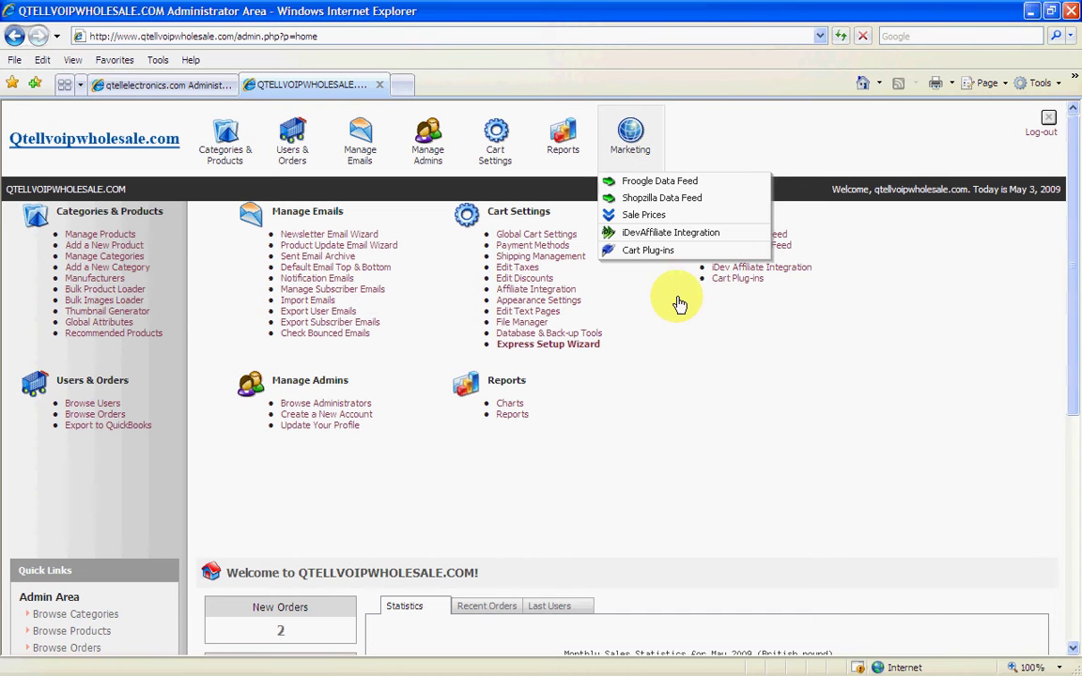
{"action": "mouse_move", "coordinate": [494, 157]}
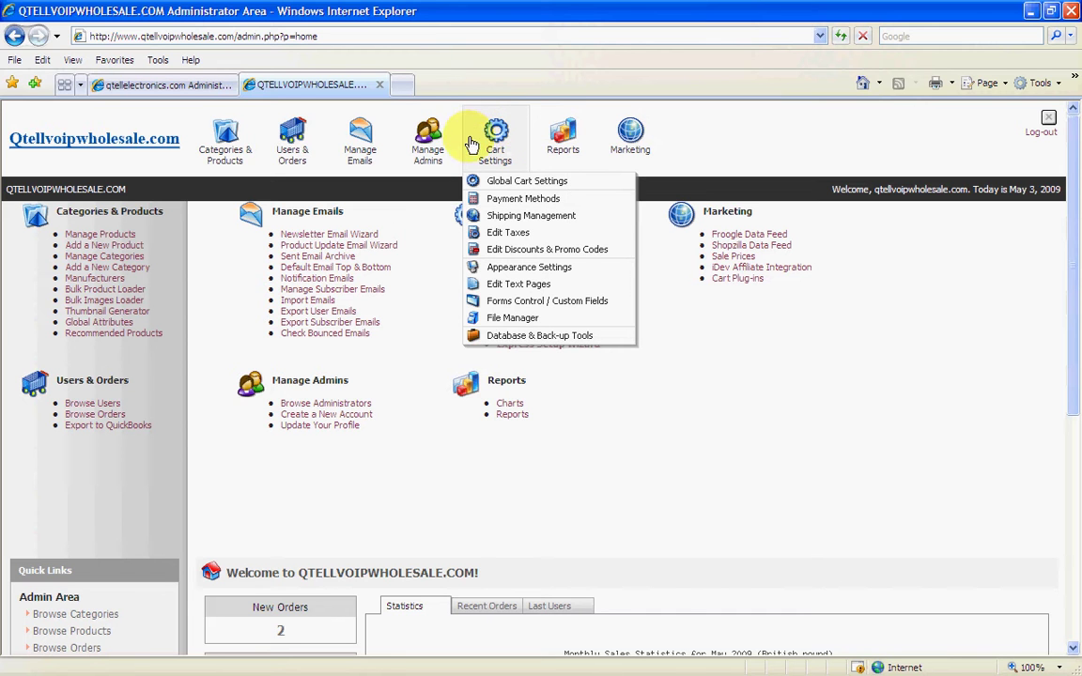
{"action": "mouse_move", "coordinate": [229, 137]}
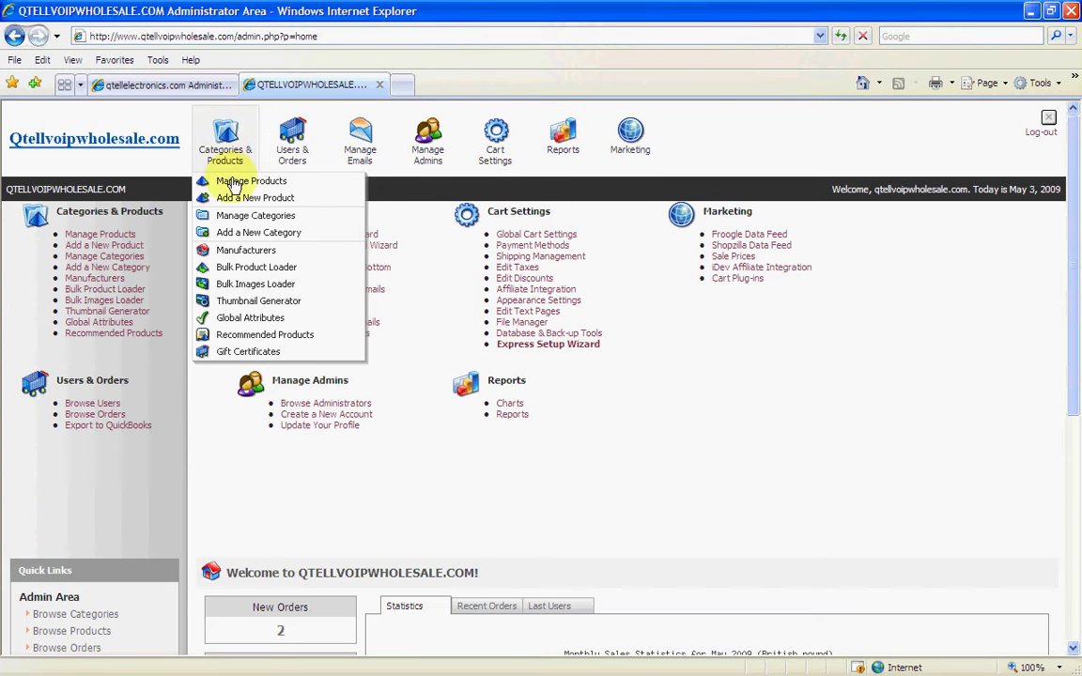
{"action": "mouse_move", "coordinate": [338, 139]}
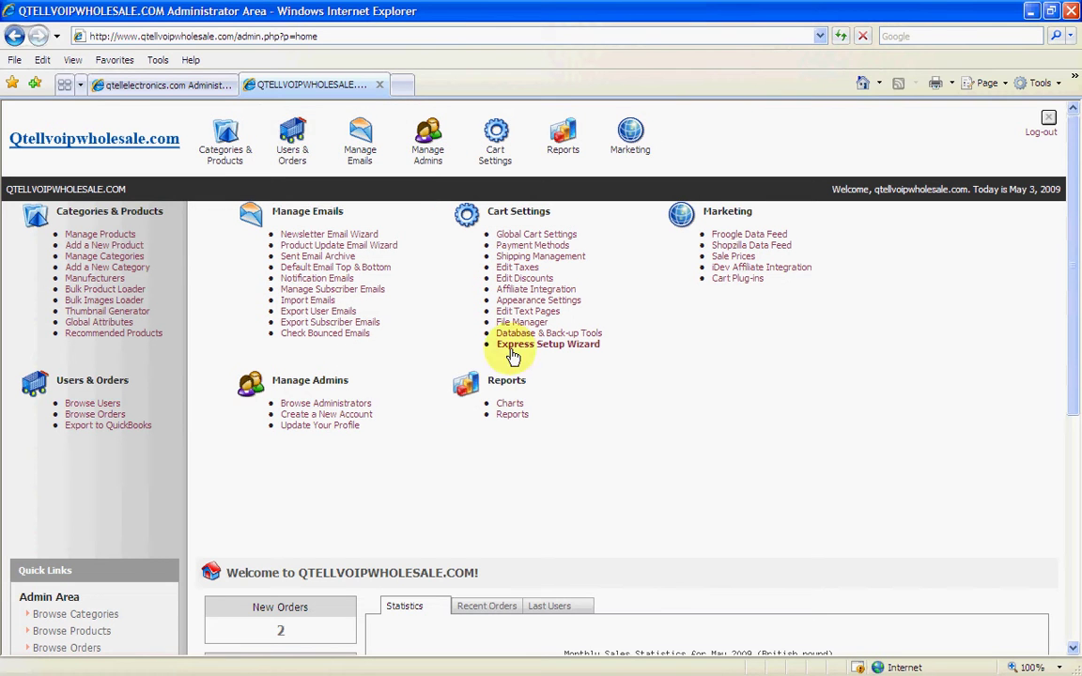
{"action": "mouse_move", "coordinate": [495, 132]}
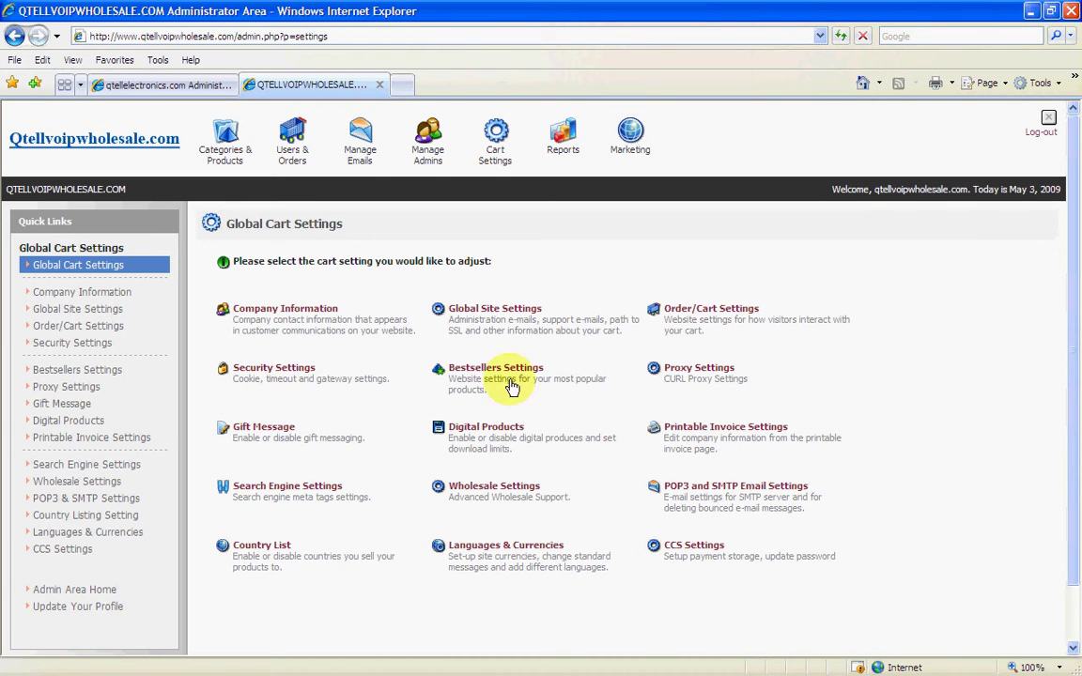
- Scroll through the Global Cart Settings list of setting groups
{"action": "scroll", "coordinate": [883, 454], "scroll_direction": "down", "scroll_amount": 2}
{"action": "scroll", "coordinate": [883, 454], "scroll_direction": "up", "scroll_amount": 2}
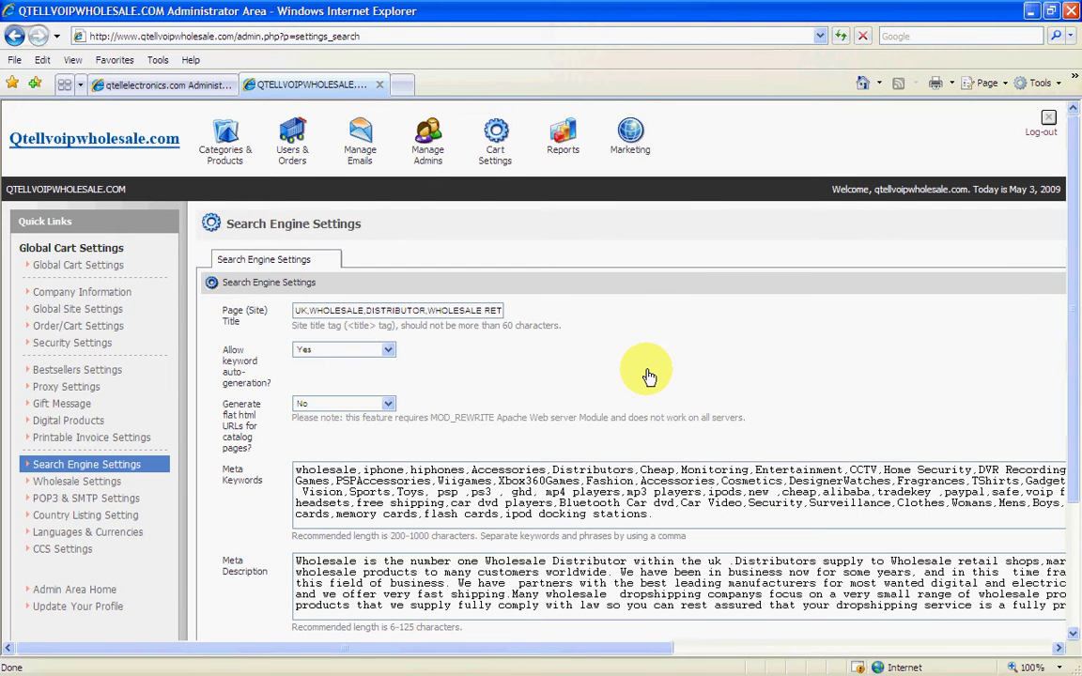
- Scroll through the Search Engine Settings form with page title, meta keywords and description
{"action": "scroll", "coordinate": [663, 337], "scroll_direction": "down", "scroll_amount": 3}
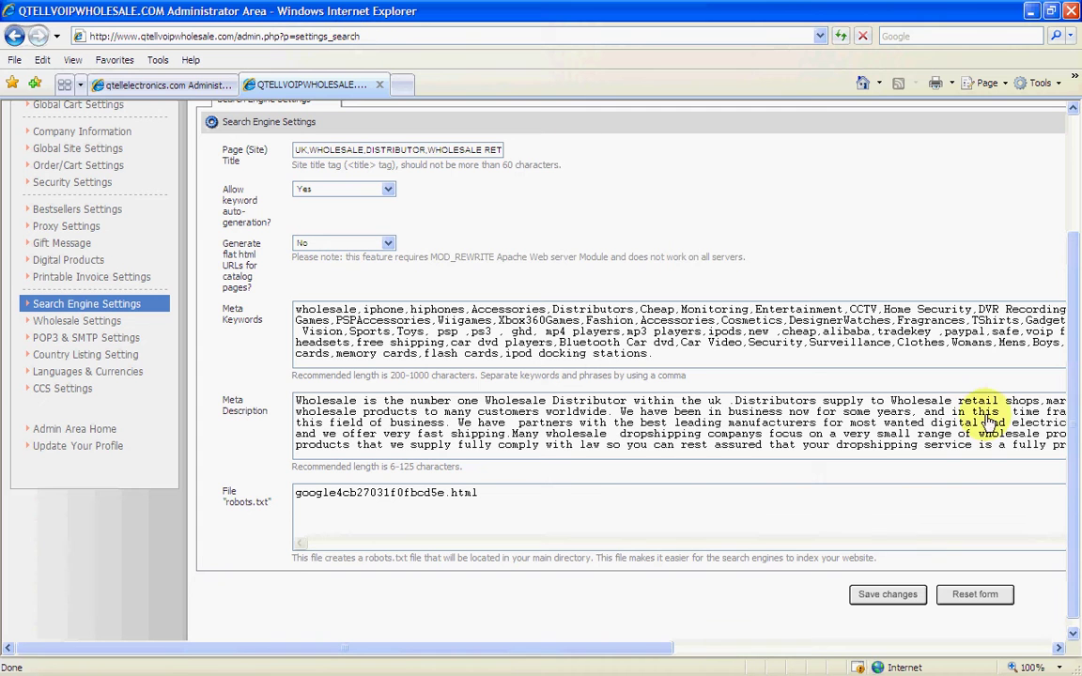
{"action": "left_click_drag", "start_coordinate": [1071, 476], "coordinate": [1071, 351]}
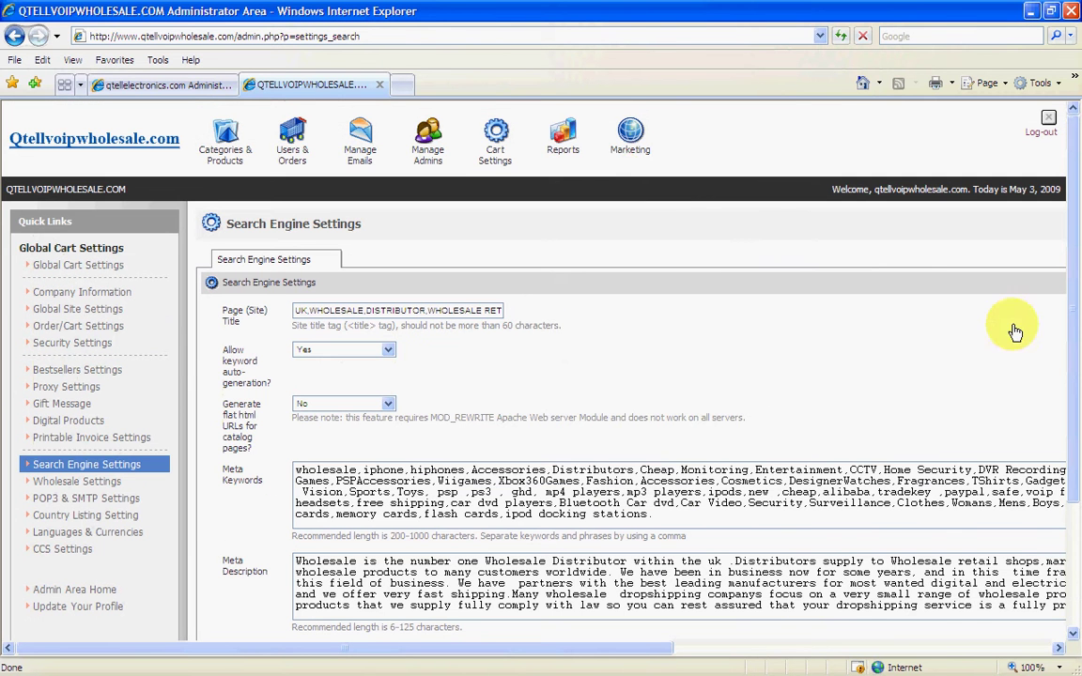
{"action": "mouse_move", "coordinate": [495, 151]}
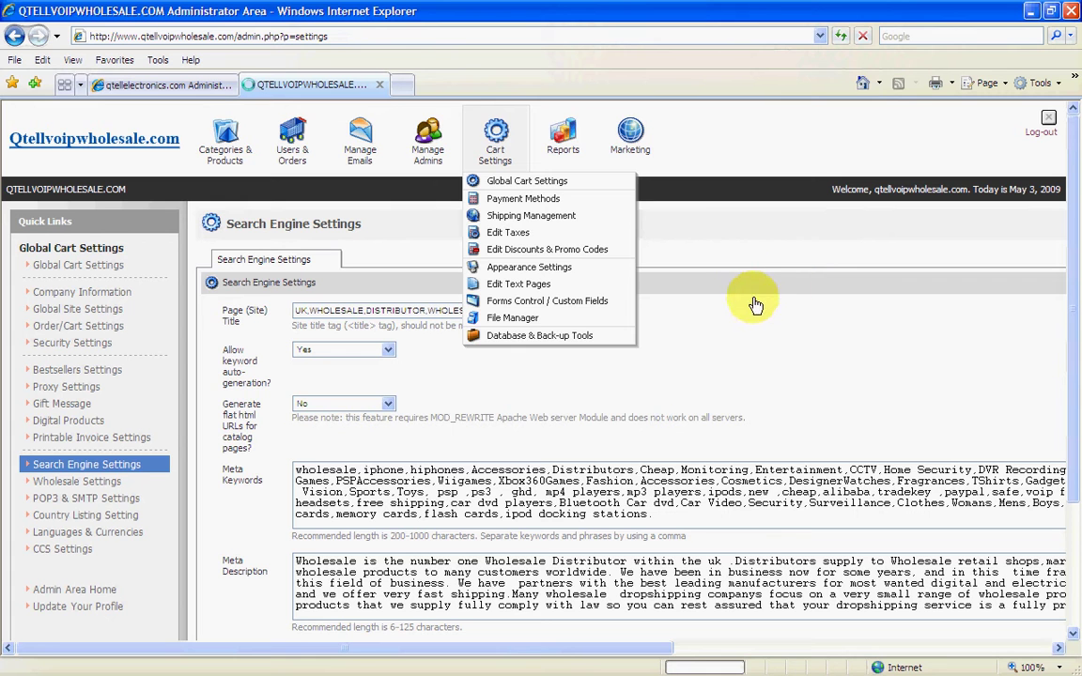
- Show the Languages & Currencies Currency tab listing GBP as default, plus EUR and USD
{"action": "scroll", "coordinate": [916, 348], "scroll_direction": "down", "scroll_amount": 2}
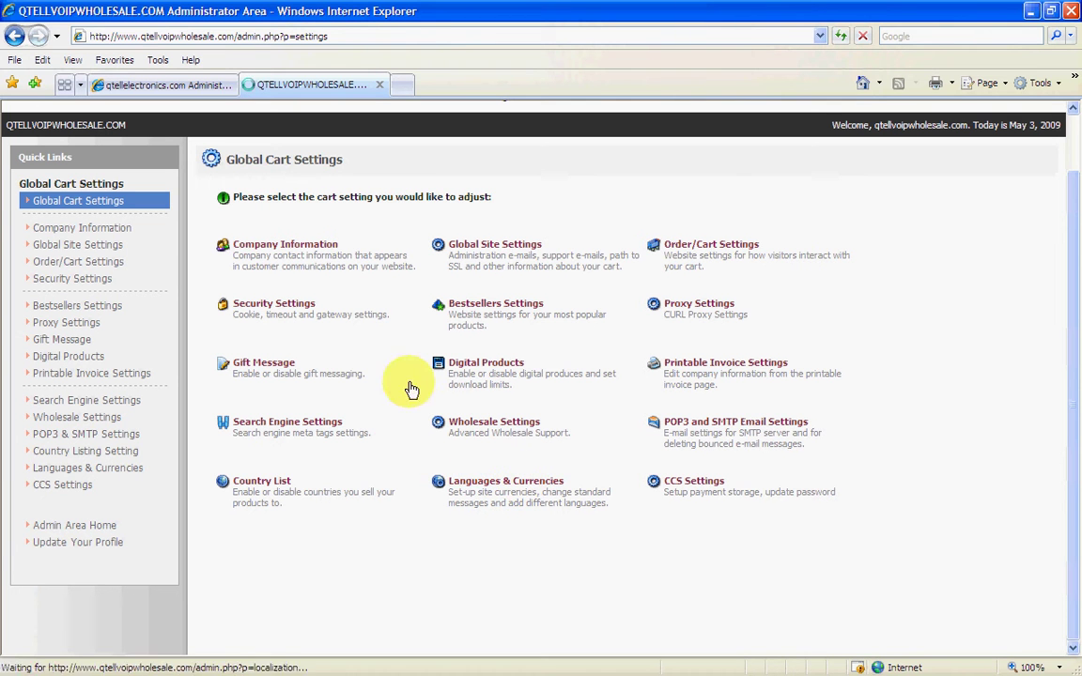
{"action": "left_click", "coordinate": [808, 418]}
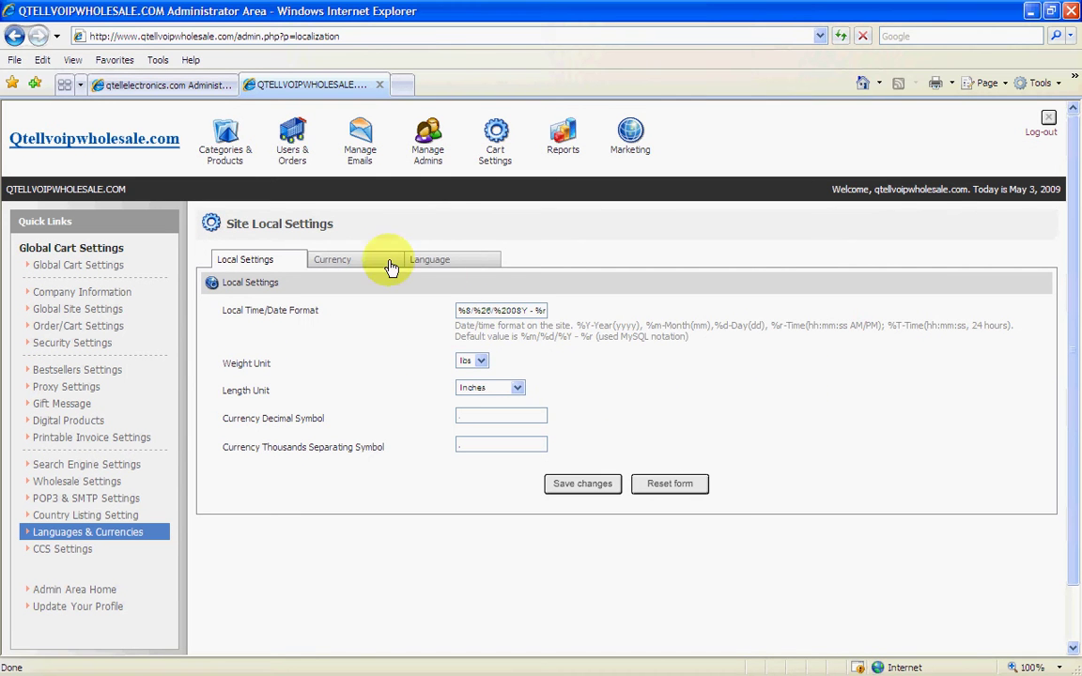
{"action": "left_click", "coordinate": [340, 263]}
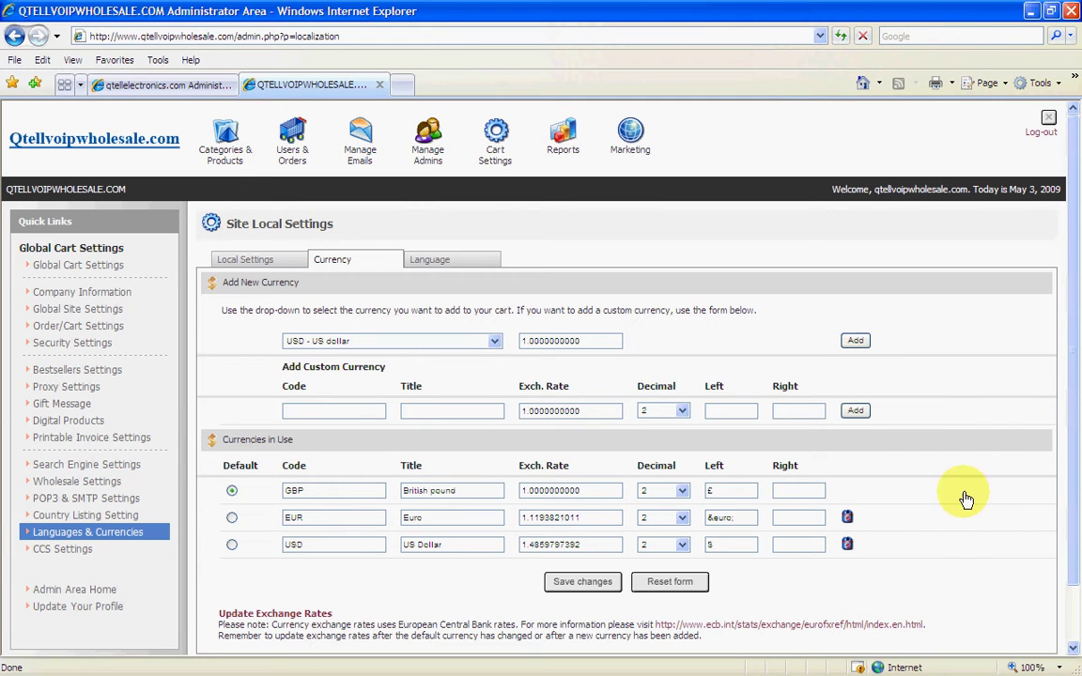
{"action": "scroll", "coordinate": [959, 480], "scroll_direction": "down", "scroll_amount": 2}
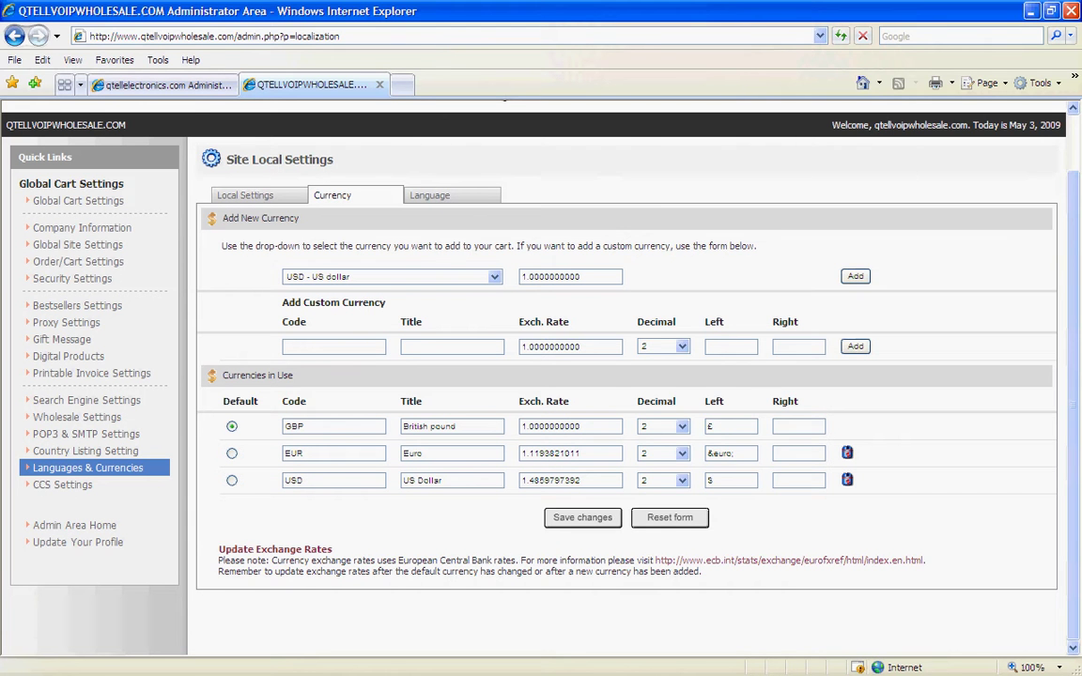
- Bring the storefront window into view, maximize it and scroll to the top
{"action": "left_click_drag", "start_coordinate": [939, 66], "coordinate": [767, 221]}
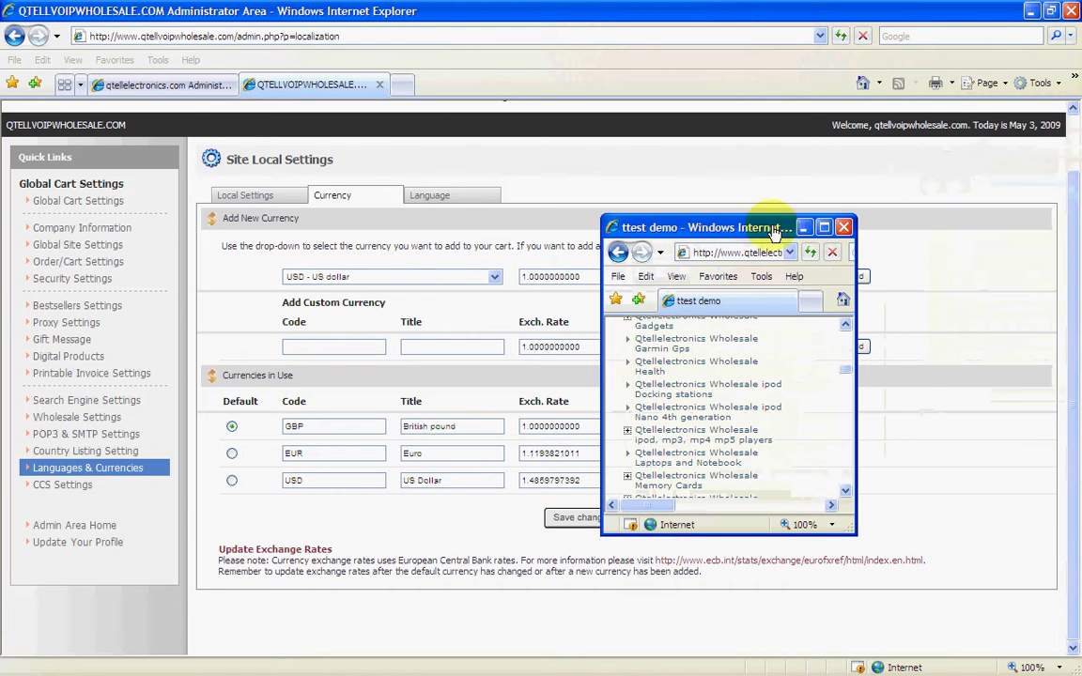
{"action": "left_click", "coordinate": [824, 228]}
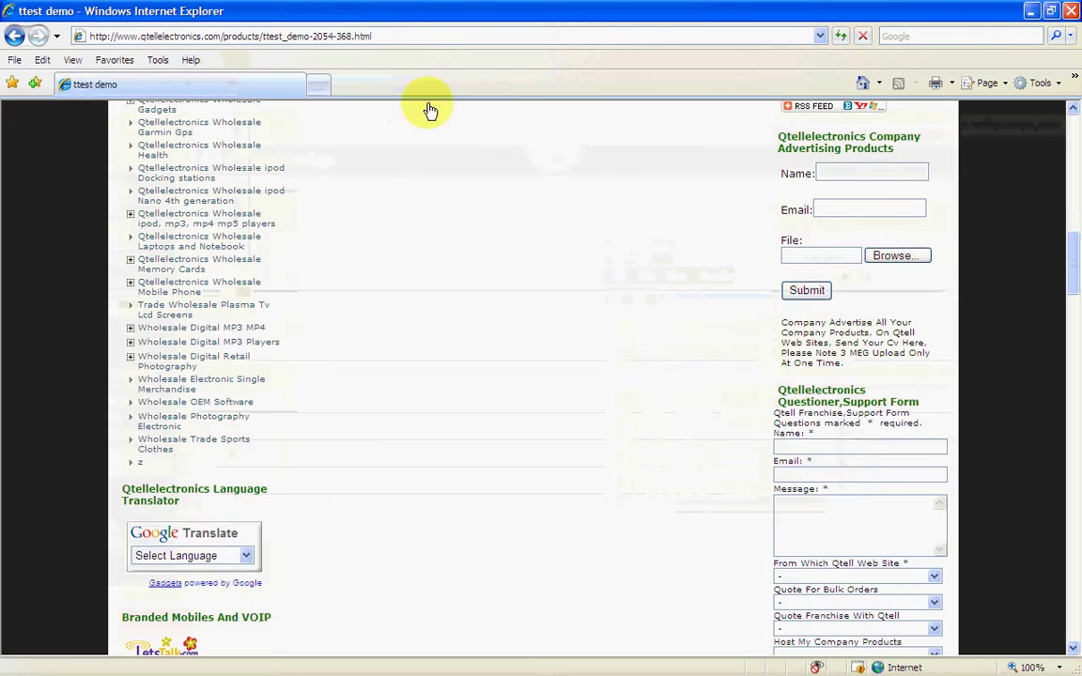
{"action": "scroll", "coordinate": [507, 321], "scroll_direction": "up", "scroll_amount": 5}
{"action": "scroll", "coordinate": [511, 326], "scroll_direction": "up", "scroll_amount": 5}
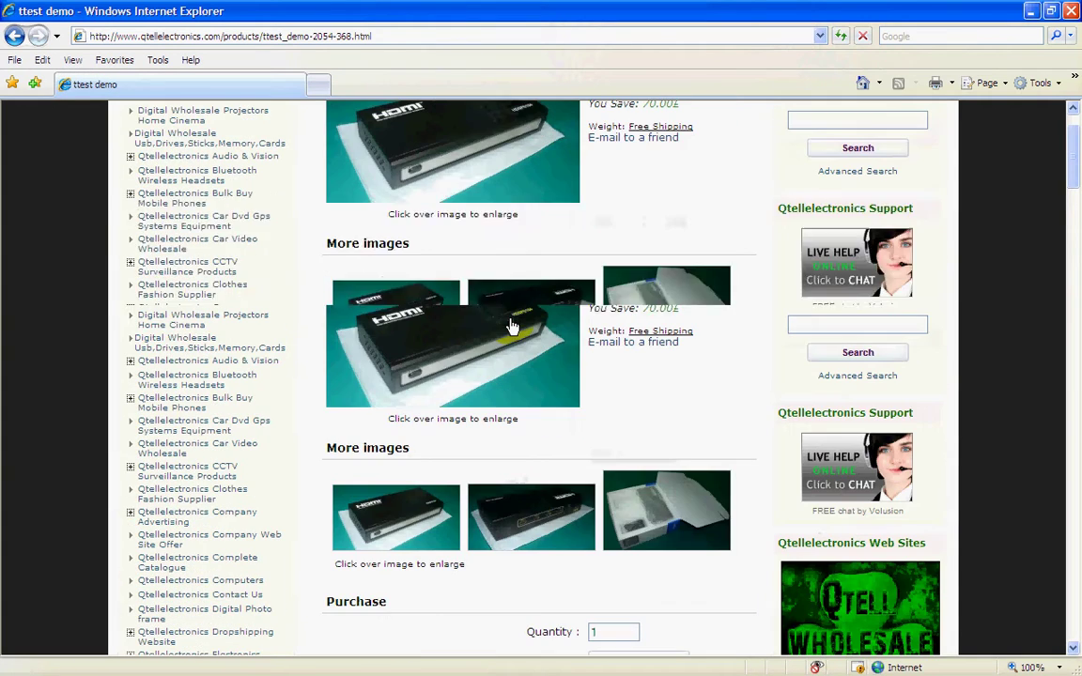
{"action": "scroll", "coordinate": [157, 208], "scroll_direction": "up", "scroll_amount": 2}
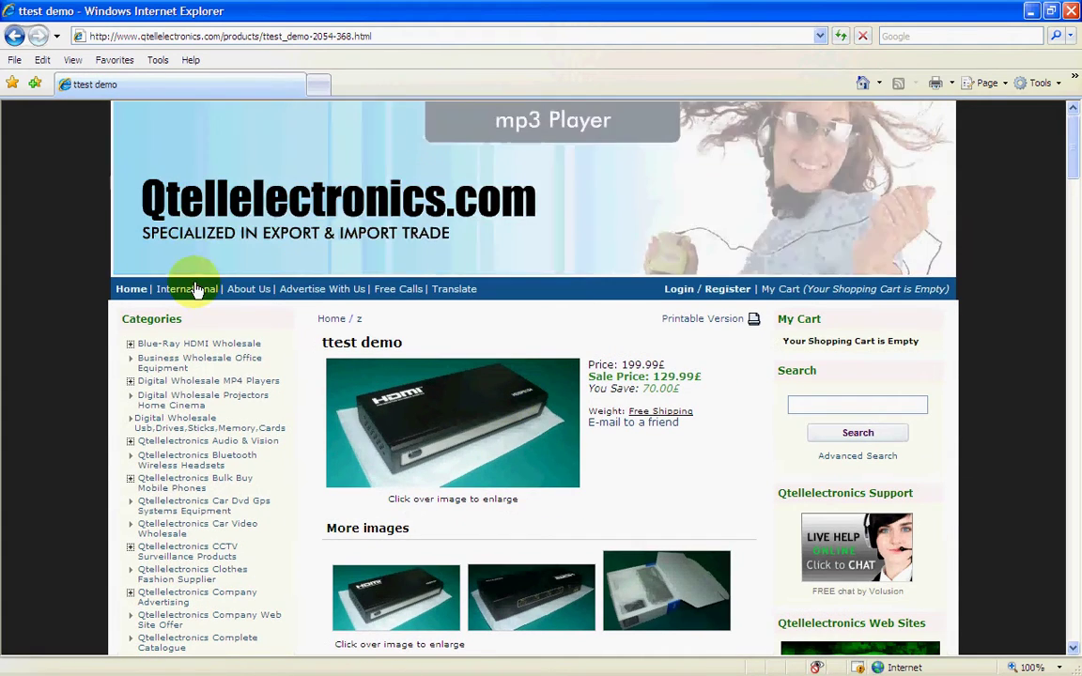
- Open International Settings and list the Pound sterling, Euro and US Dollar currency choices
{"action": "left_click", "coordinate": [195, 293]}
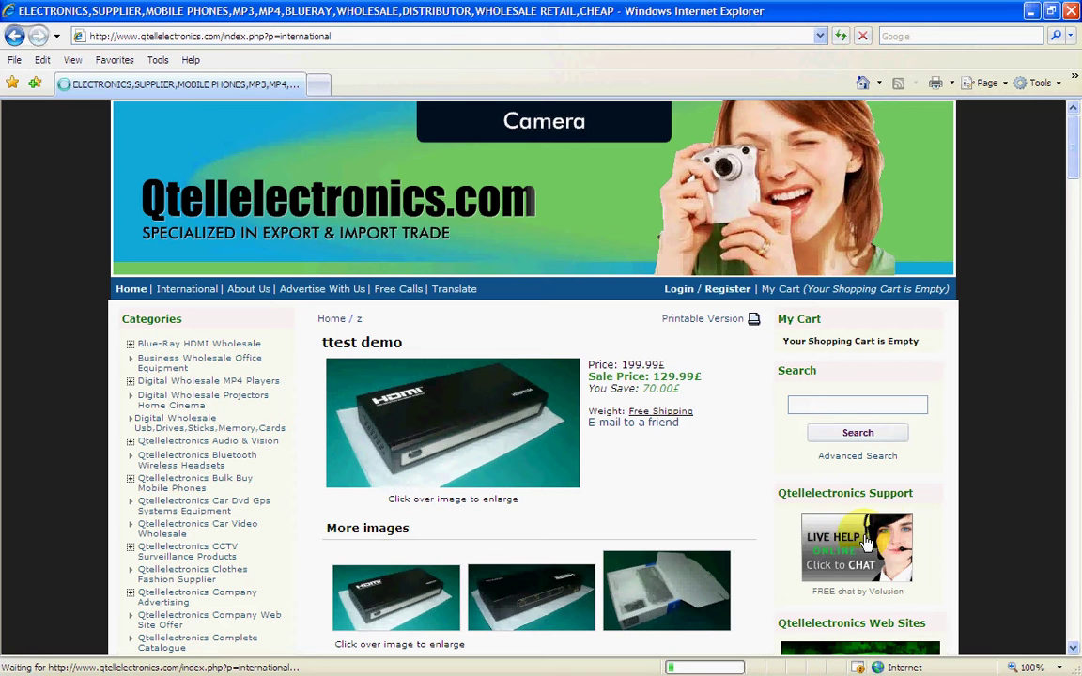
{"action": "left_click", "coordinate": [891, 329]}
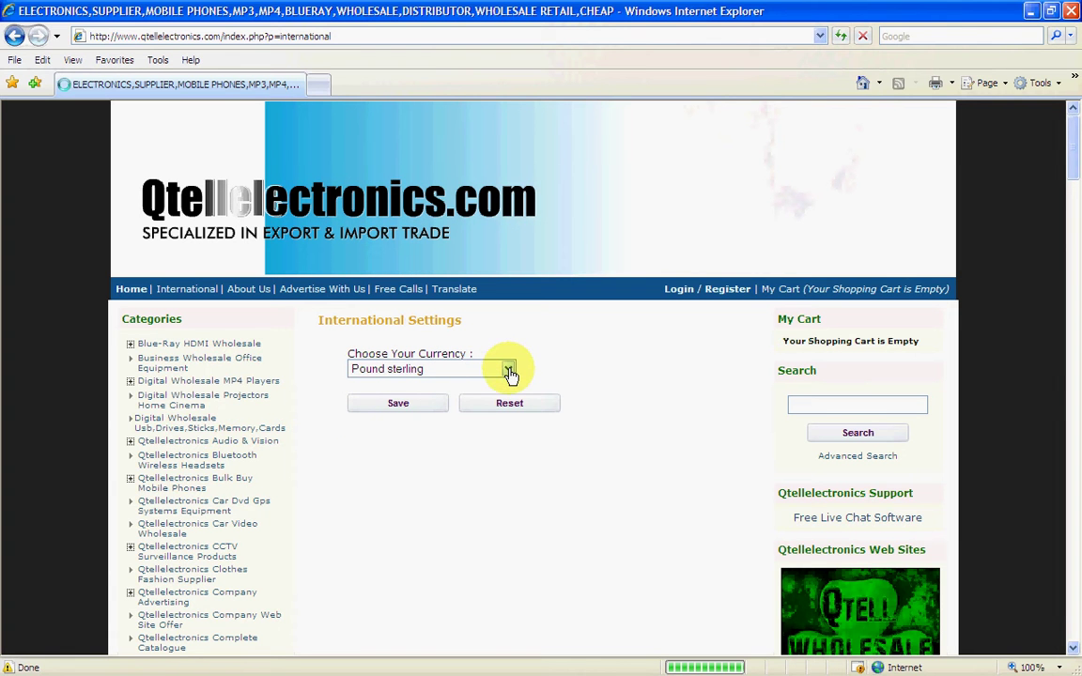
{"action": "left_click", "coordinate": [508, 371]}
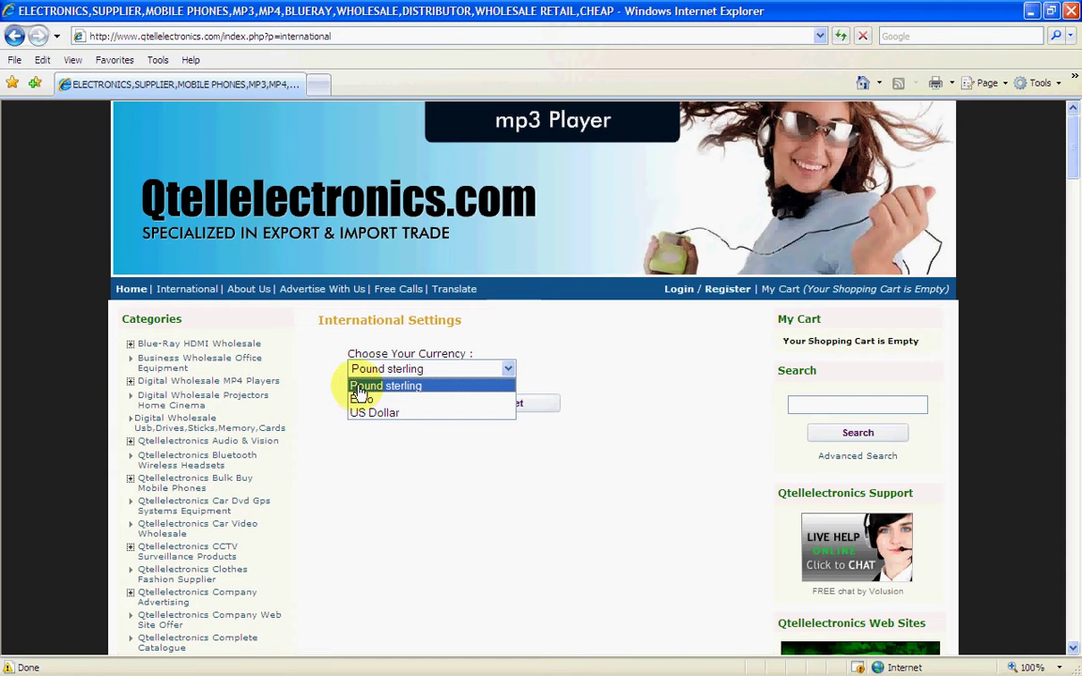
{"action": "left_click", "coordinate": [1052, 14]}
- Minimize the storefront, dismiss the security alert and move its window aside
{"action": "left_click", "coordinate": [1052, 14]}
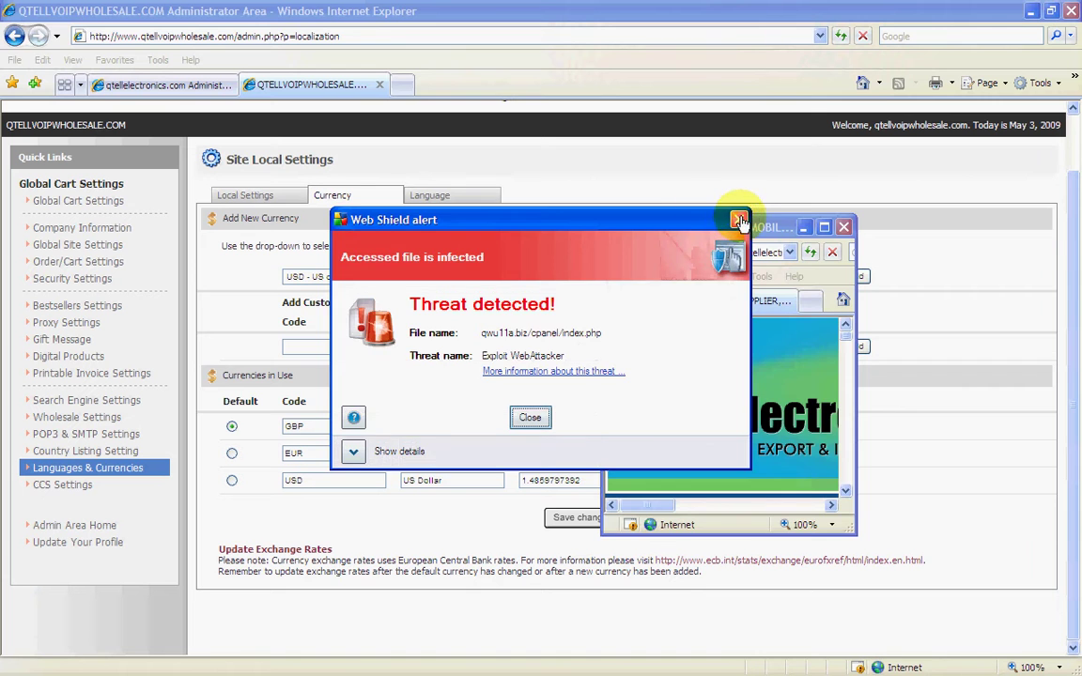
{"action": "left_click", "coordinate": [737, 222]}
{"action": "left_click_drag", "start_coordinate": [747, 232], "coordinate": [1081, 232]}
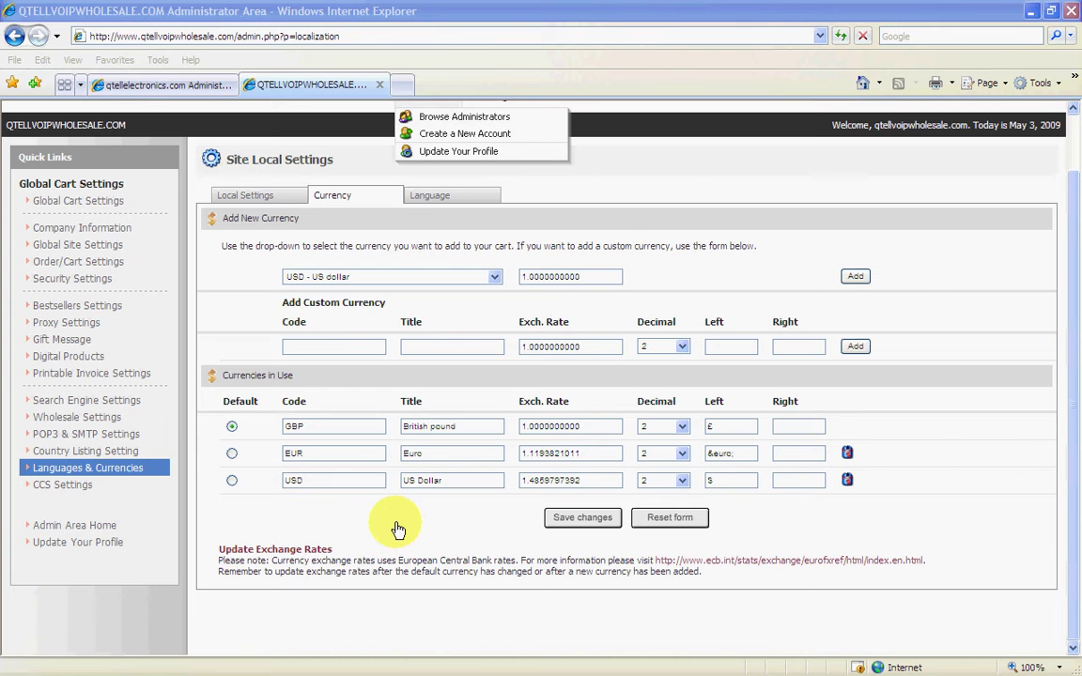
- Refresh and save the currency exchange rates, then view the English-only Language tab
{"action": "left_click", "coordinate": [266, 553]}
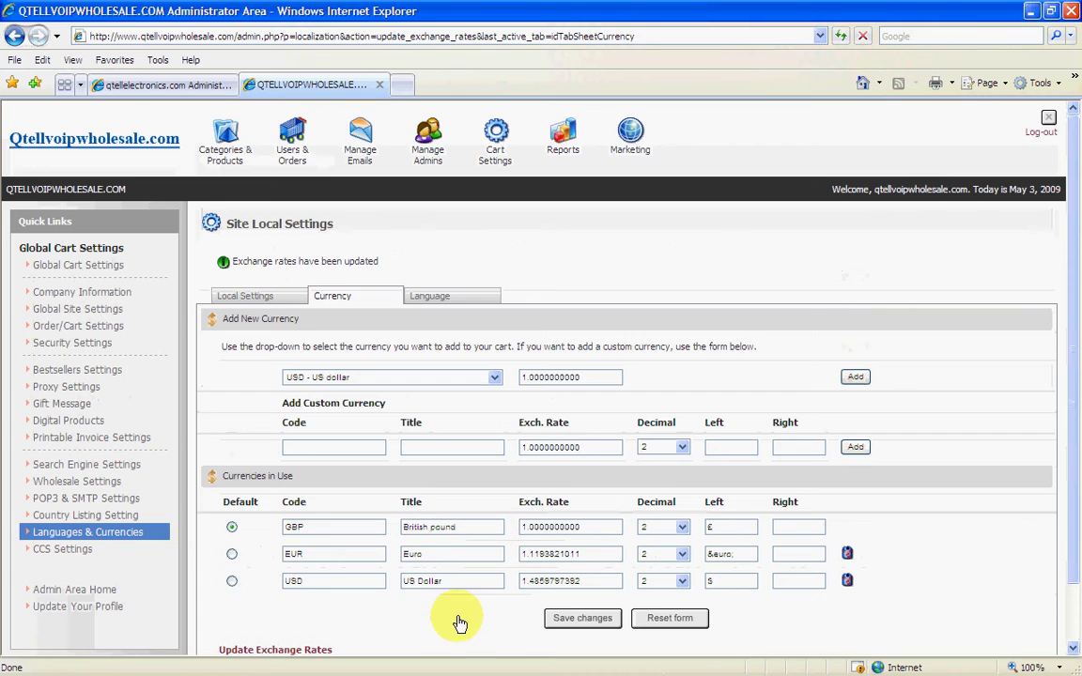
{"action": "scroll", "coordinate": [460, 635], "scroll_direction": "down", "scroll_amount": 2}
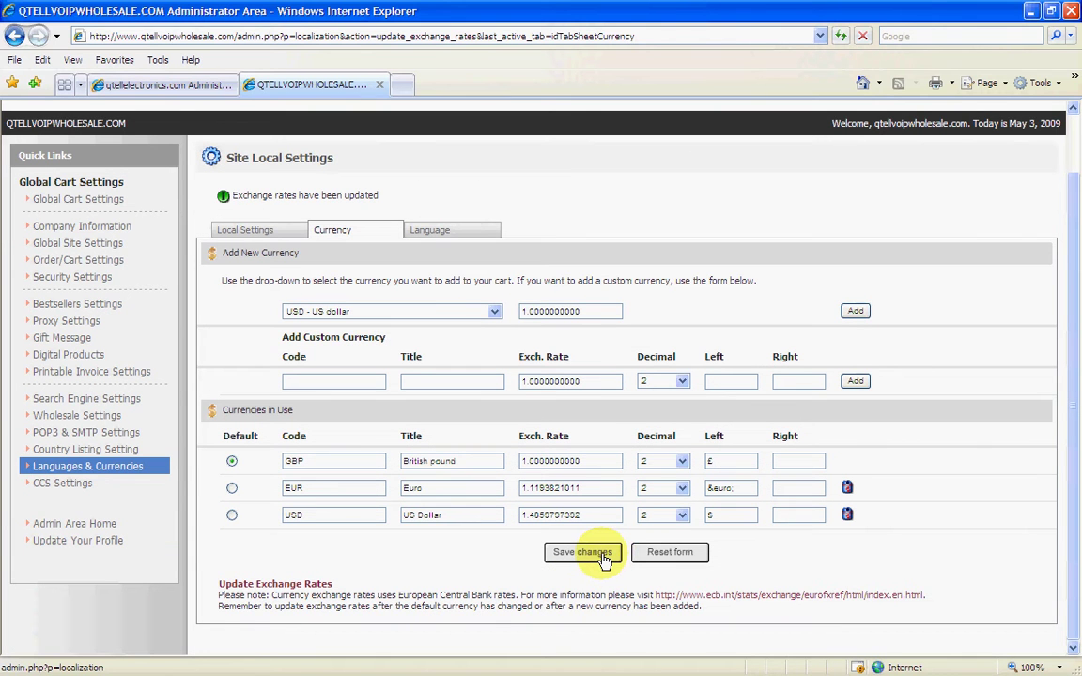
{"action": "left_click", "coordinate": [602, 556]}
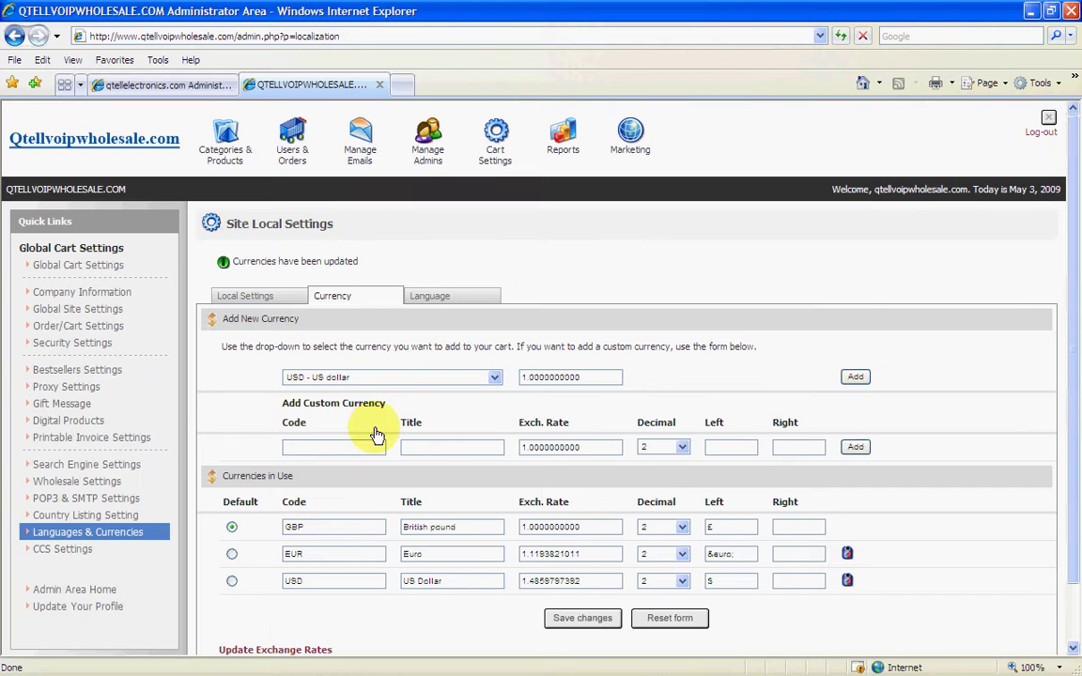
{"action": "left_click", "coordinate": [438, 297]}
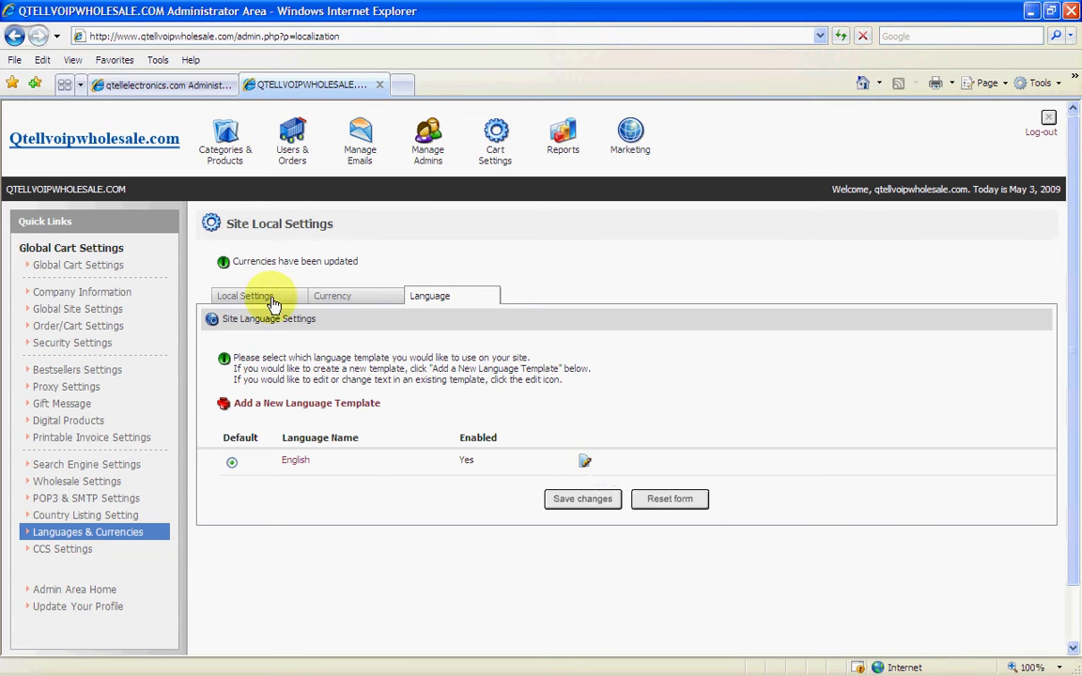
{"action": "mouse_move", "coordinate": [495, 159]}
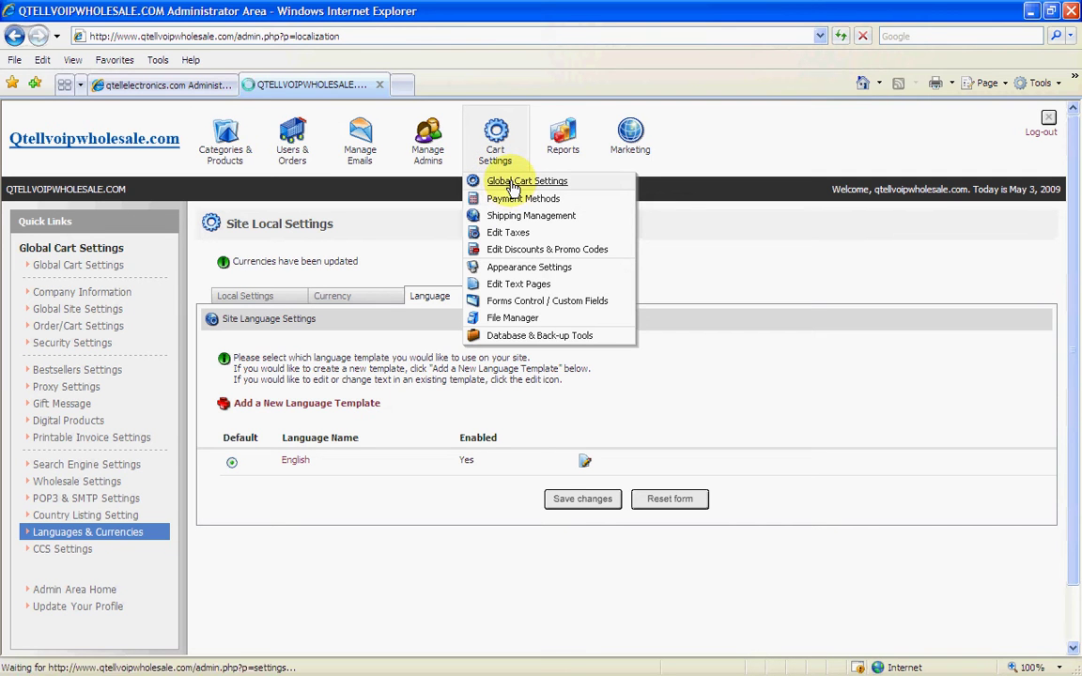
- Choose Global Cart Settings from the Cart Settings menu to list all setting groups
{"action": "left_click", "coordinate": [515, 183]}
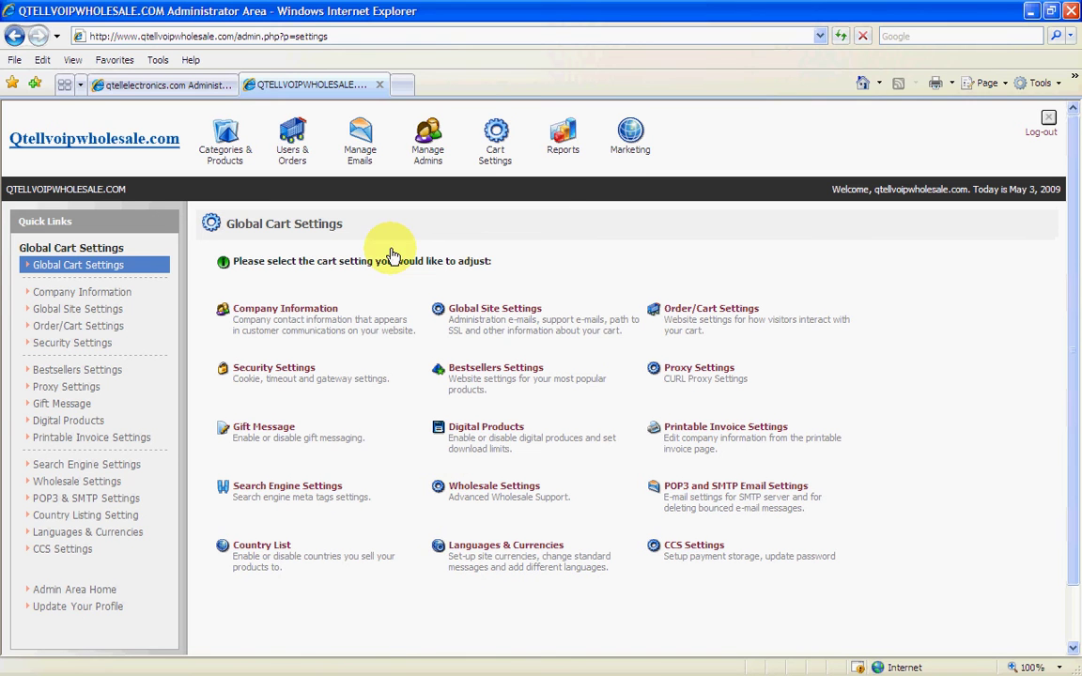
- Open Payment Methods and browse the gateway dropdown, leaving 2CheckOut.com selected
{"action": "mouse_move", "coordinate": [494, 157]}
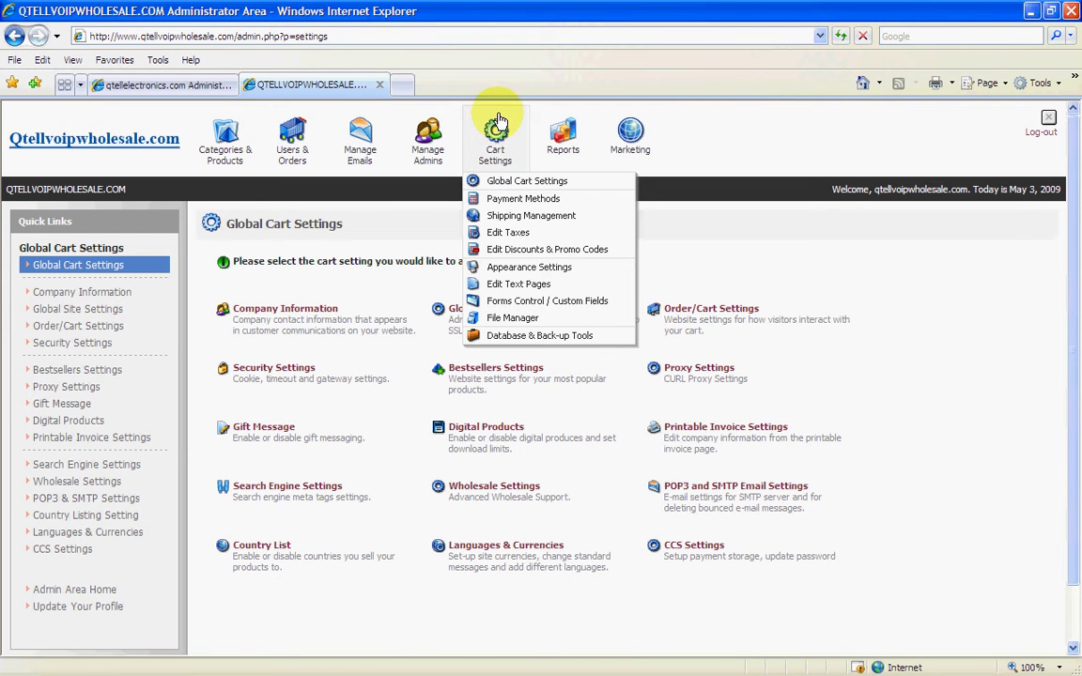
{"action": "left_click", "coordinate": [519, 201]}
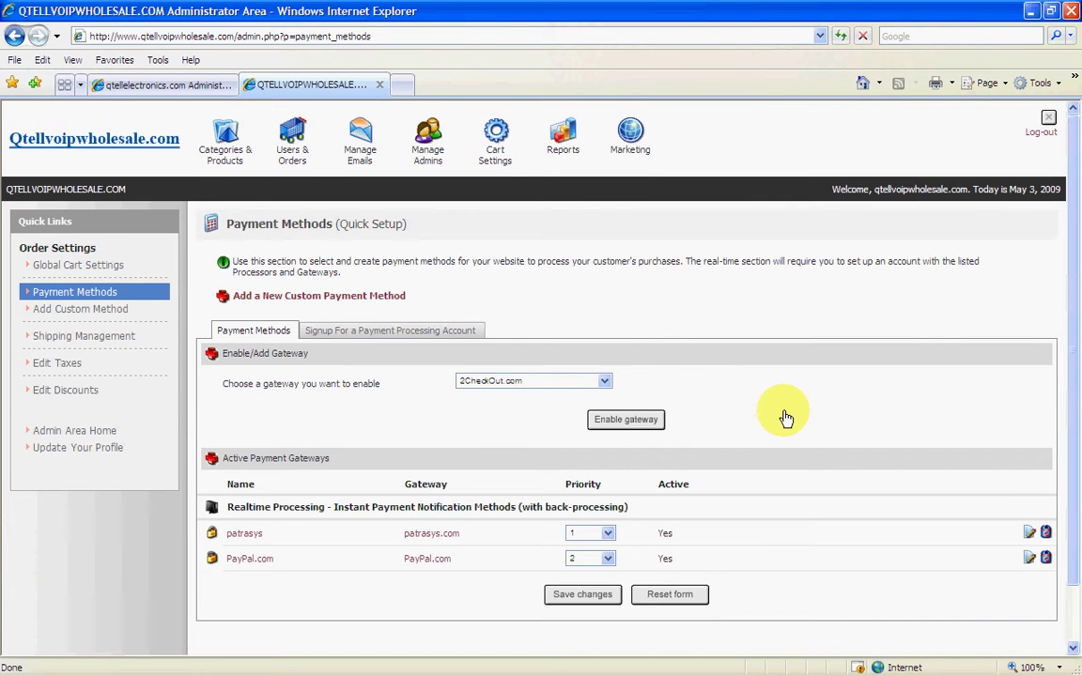
{"action": "scroll", "coordinate": [761, 416], "scroll_direction": "down", "scroll_amount": 2}
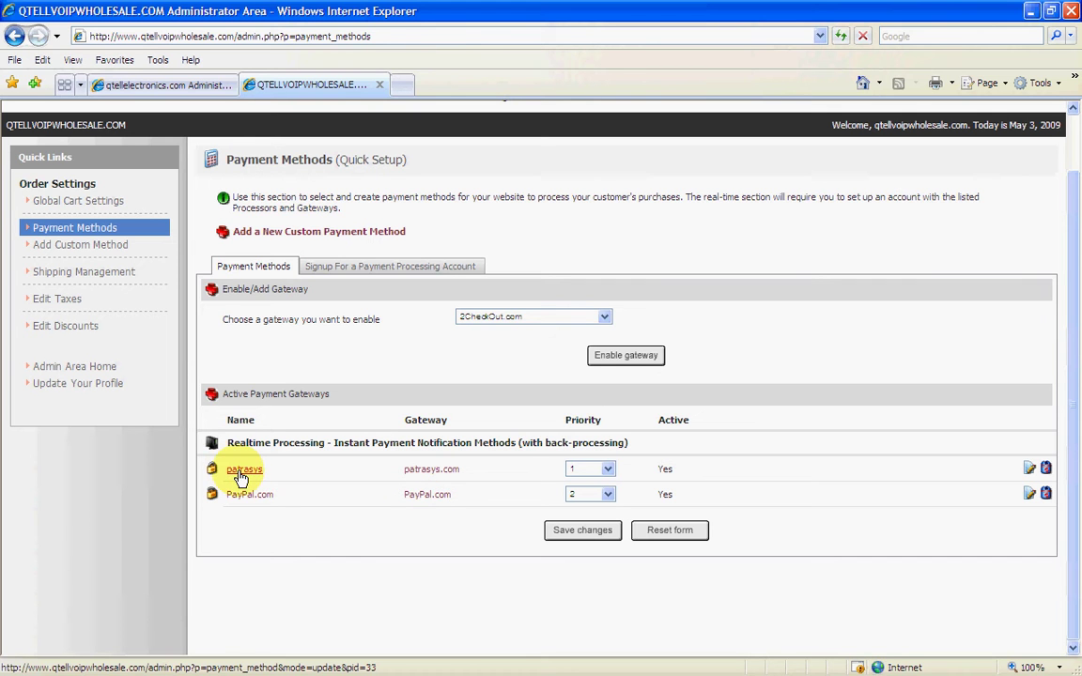
{"action": "left_click", "coordinate": [607, 321]}
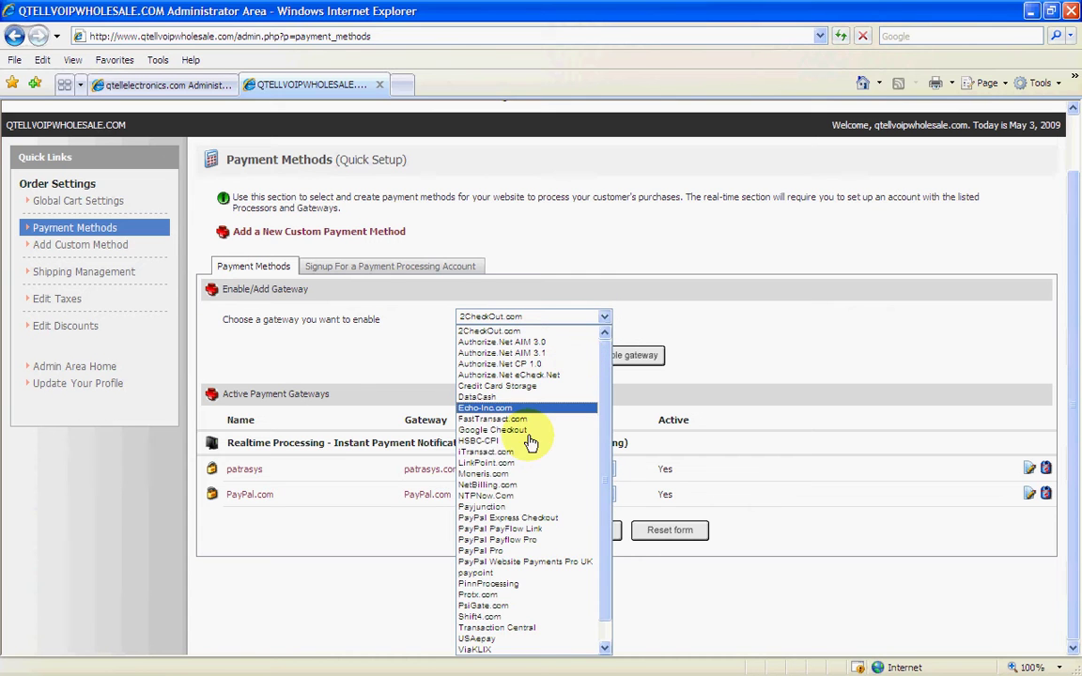
{"action": "scroll", "coordinate": [609, 563], "scroll_direction": "down", "scroll_amount": 1}
{"action": "scroll", "coordinate": [608, 540], "scroll_direction": "up", "scroll_amount": 1}
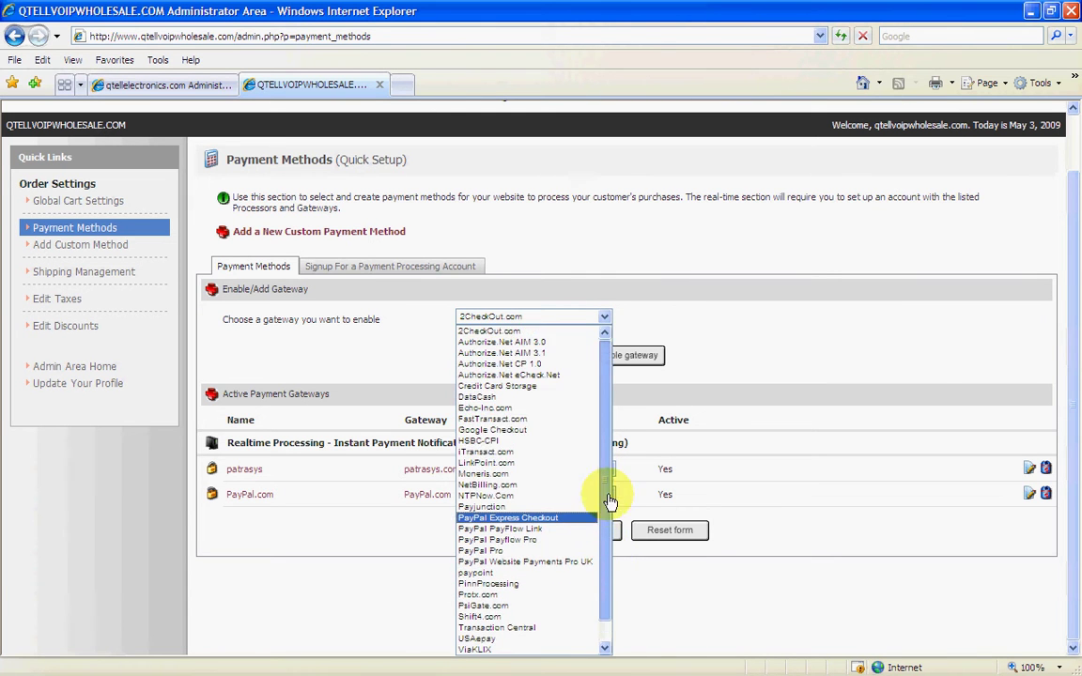
{"action": "left_click", "coordinate": [749, 345]}
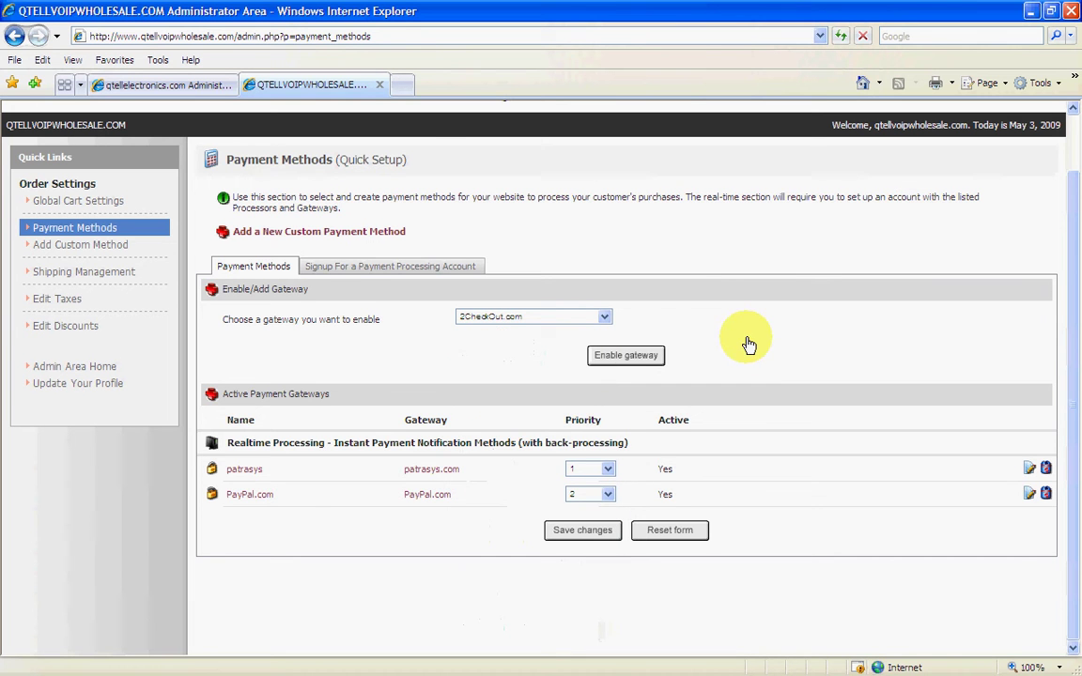
- Review the Real-Time Methods, Custom Methods and carrier configuration tabs for UPS, USPS and Canada Post
{"action": "scroll", "coordinate": [584, 212], "scroll_direction": "up", "scroll_amount": 2}
{"action": "mouse_move", "coordinate": [495, 141]}
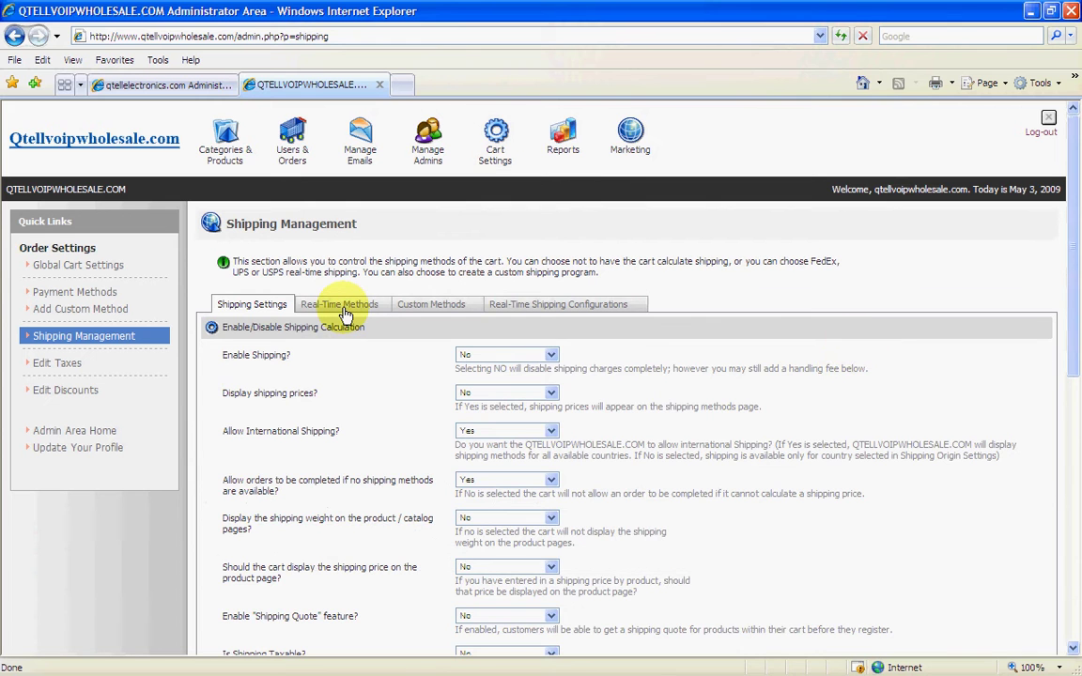
{"action": "left_click", "coordinate": [343, 312]}
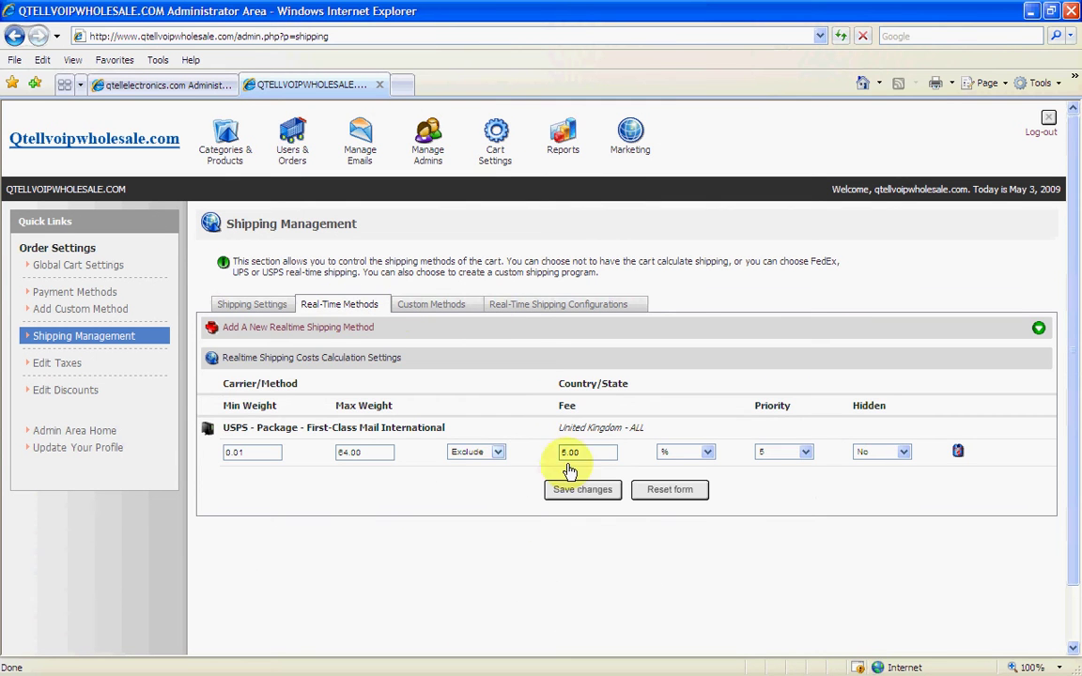
{"action": "left_click", "coordinate": [427, 306]}
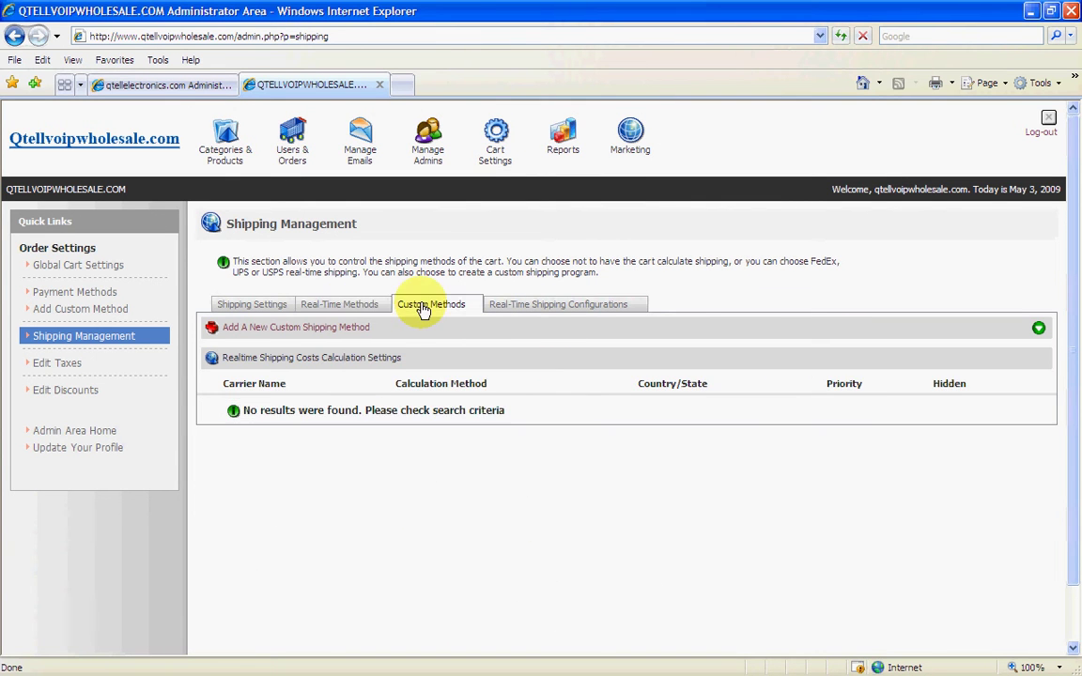
{"action": "left_click", "coordinate": [576, 309]}
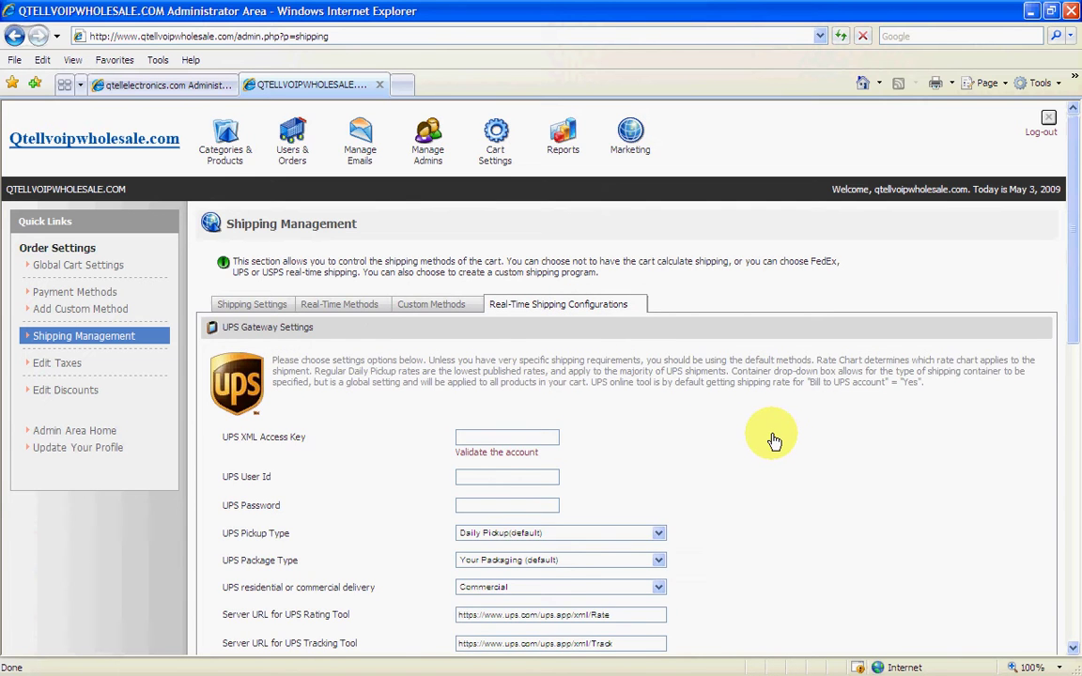
{"action": "scroll", "coordinate": [770, 438], "scroll_direction": "down", "scroll_amount": 3}
{"action": "scroll", "coordinate": [774, 440], "scroll_direction": "down", "scroll_amount": 3}
{"action": "scroll", "coordinate": [774, 439], "scroll_direction": "down", "scroll_amount": 5}
{"action": "scroll", "coordinate": [774, 438], "scroll_direction": "up", "scroll_amount": 4}
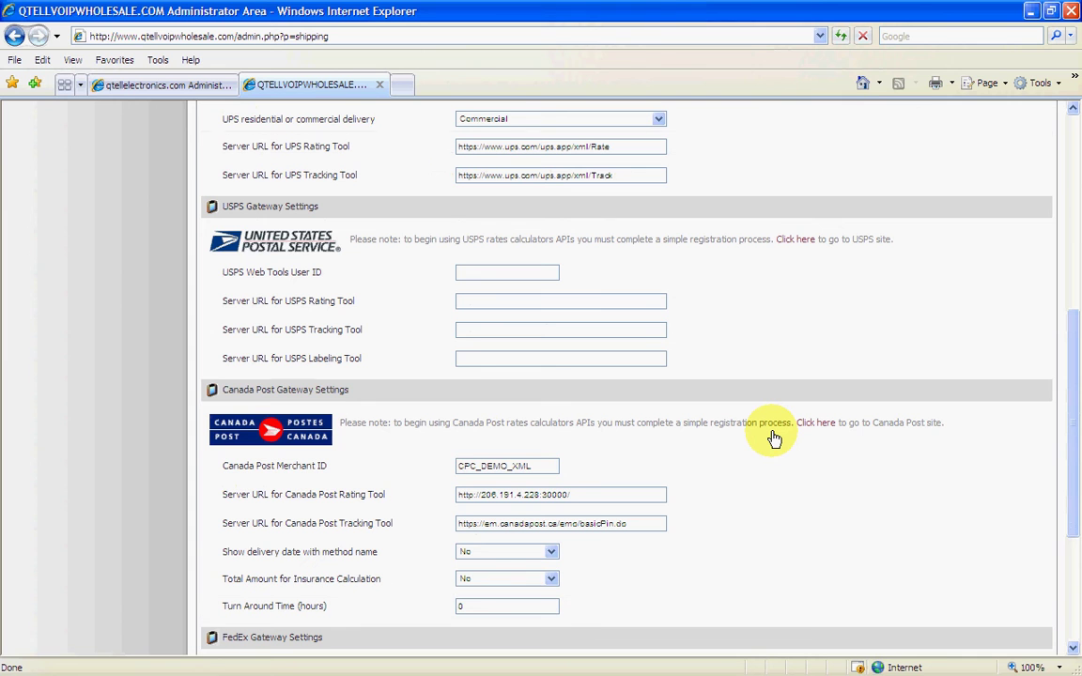
{"action": "scroll", "coordinate": [774, 439], "scroll_direction": "up", "scroll_amount": 6}
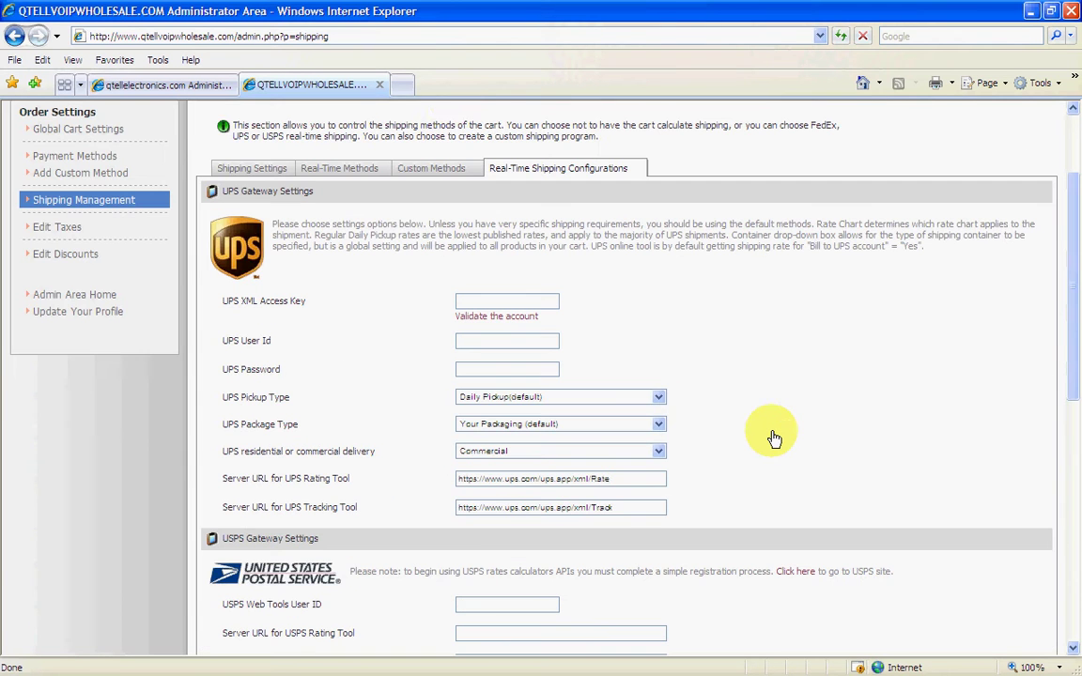
- Edit the vat tax rate under Edit Taxes and save it at 21.50% for All Countries
{"action": "left_click", "coordinate": [33, 39]}
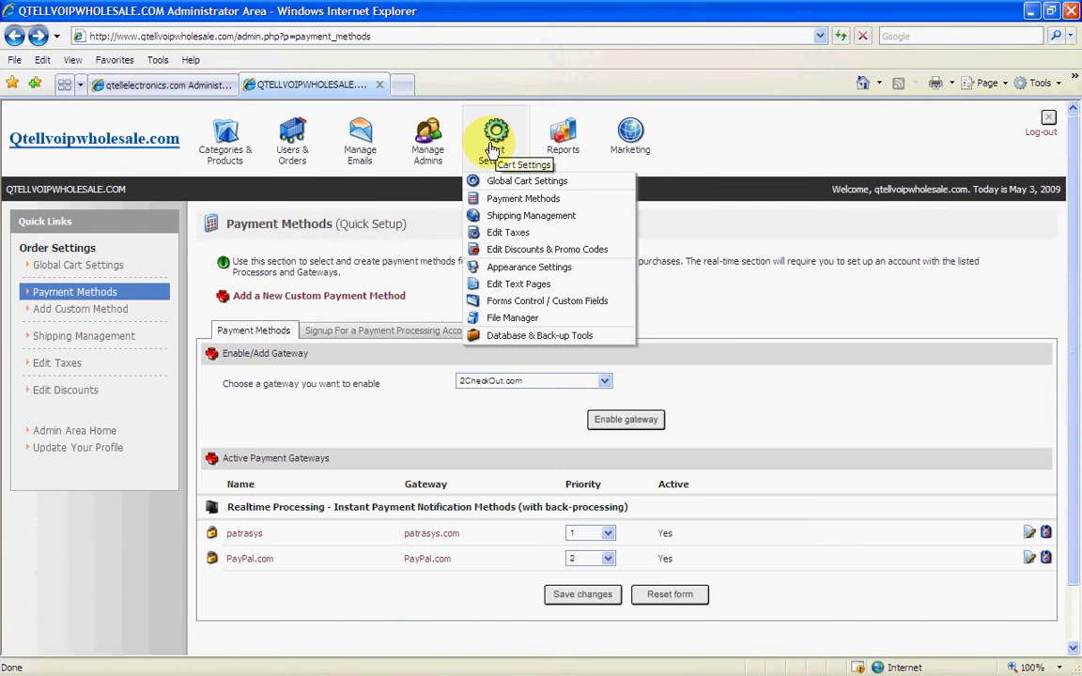
{"action": "left_click", "coordinate": [506, 235]}
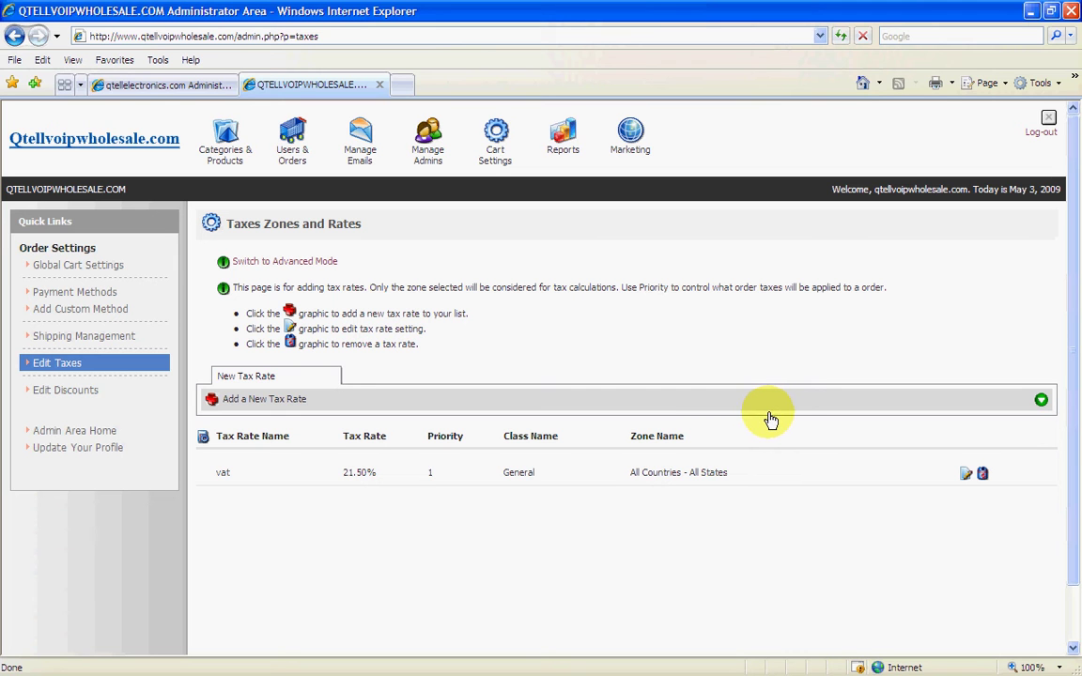
{"action": "left_click", "coordinate": [968, 477]}
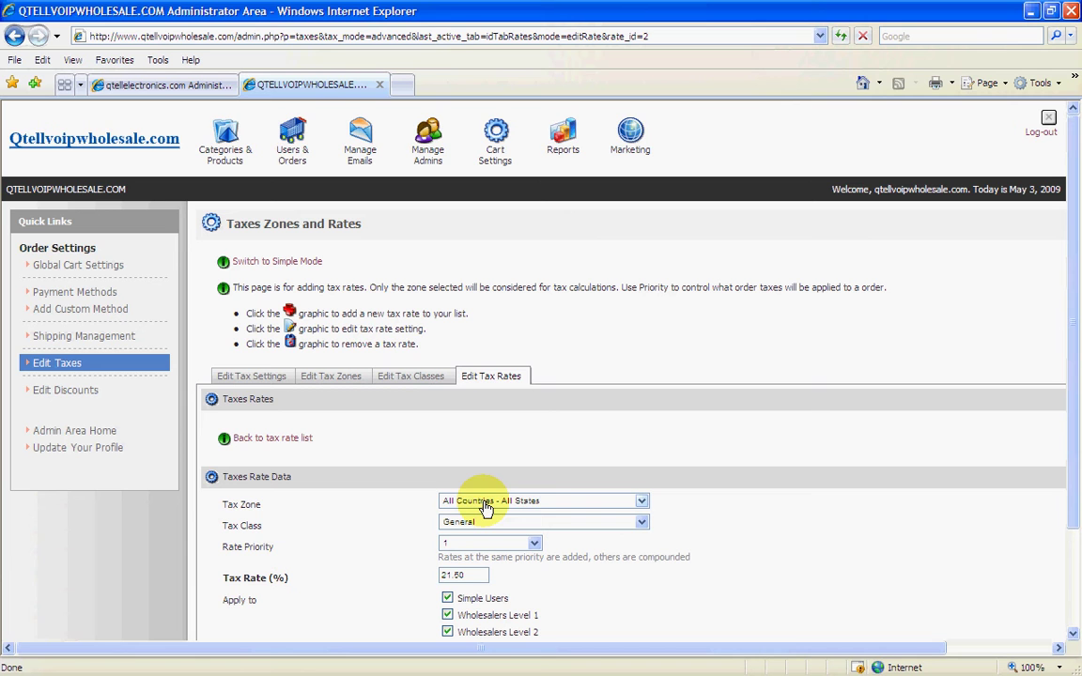
{"action": "scroll", "coordinate": [760, 536], "scroll_direction": "down", "scroll_amount": 3}
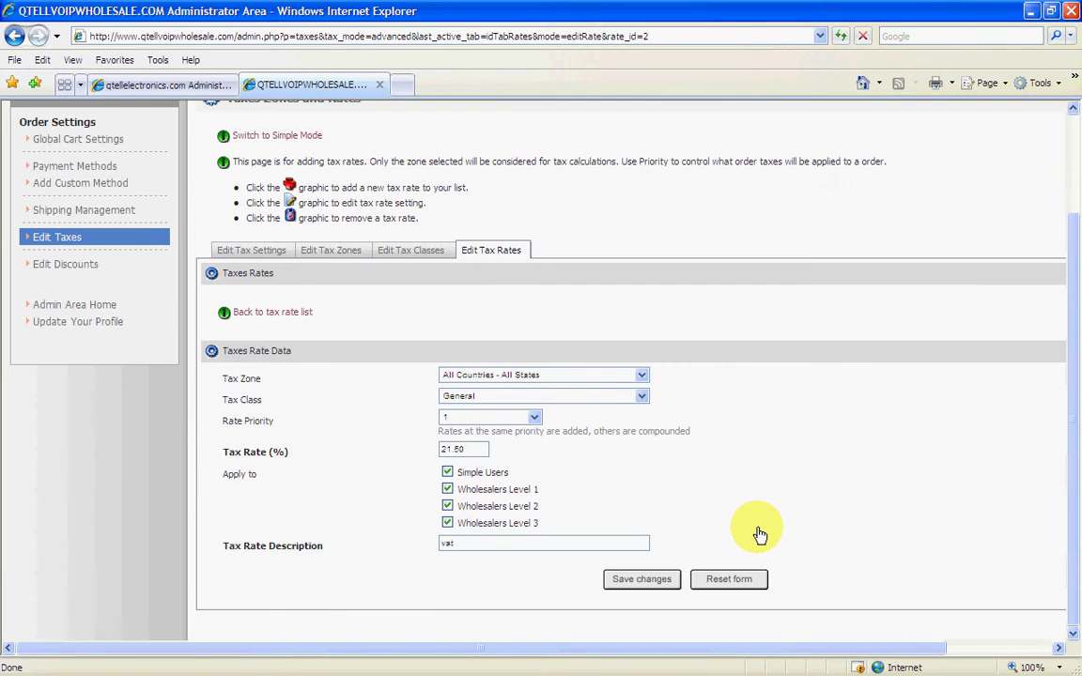
{"action": "left_click", "coordinate": [469, 450]}
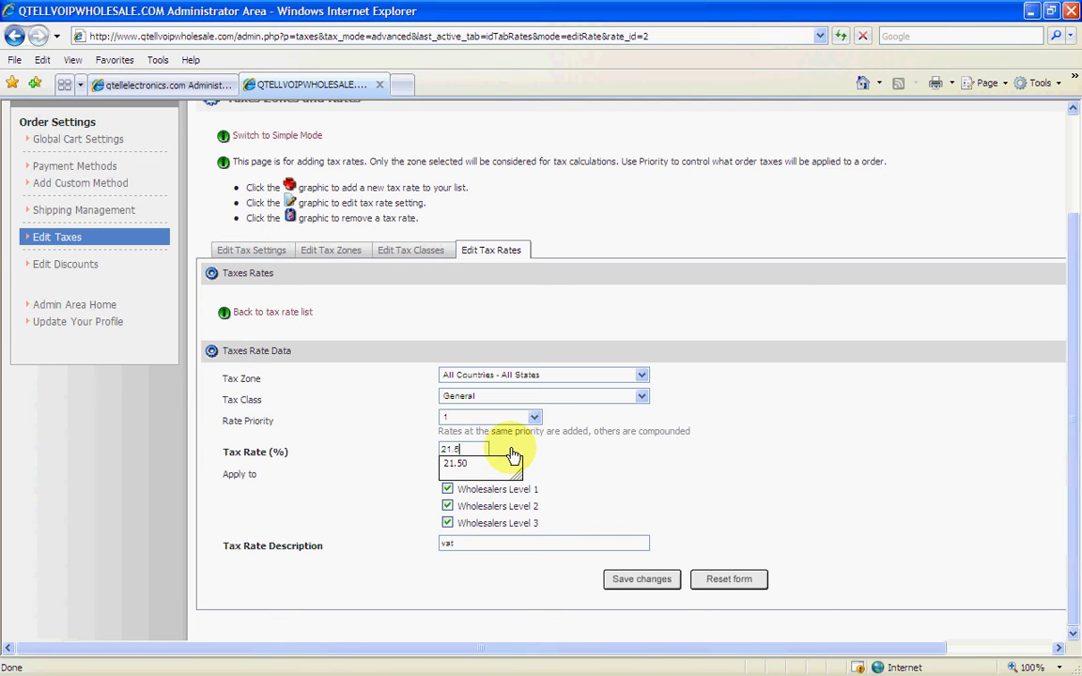
{"action": "left_click", "coordinate": [643, 582]}
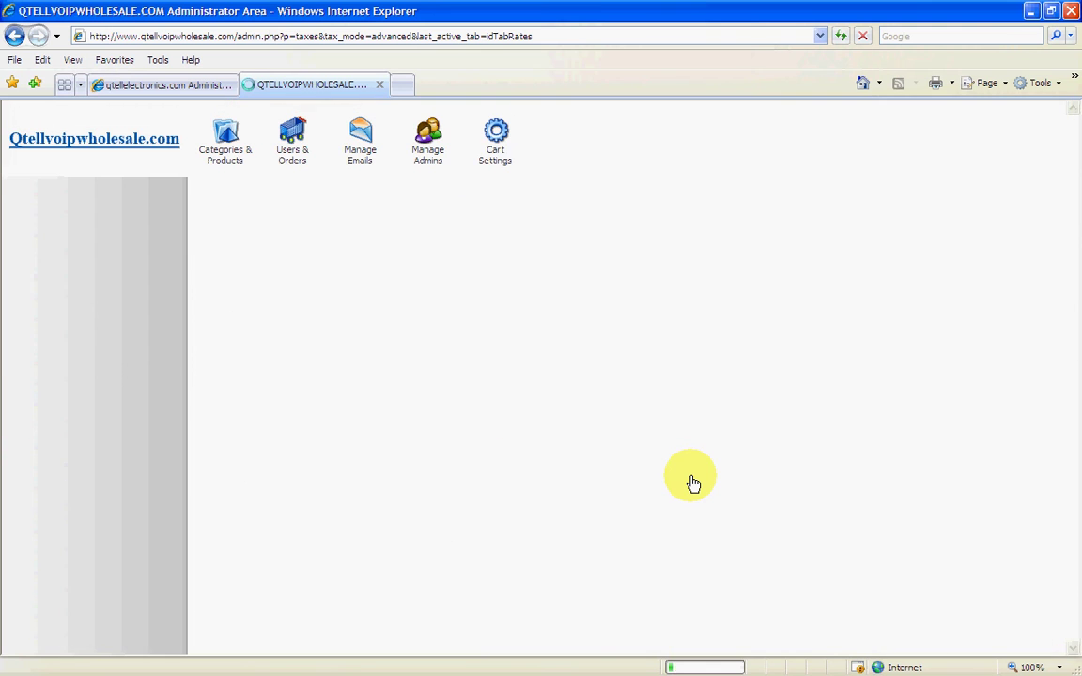
- Scroll through the Discounts page's five GBP global discount ranges, e.g. 120.00–300.00 for 10.00 off
{"action": "mouse_move", "coordinate": [484, 123]}
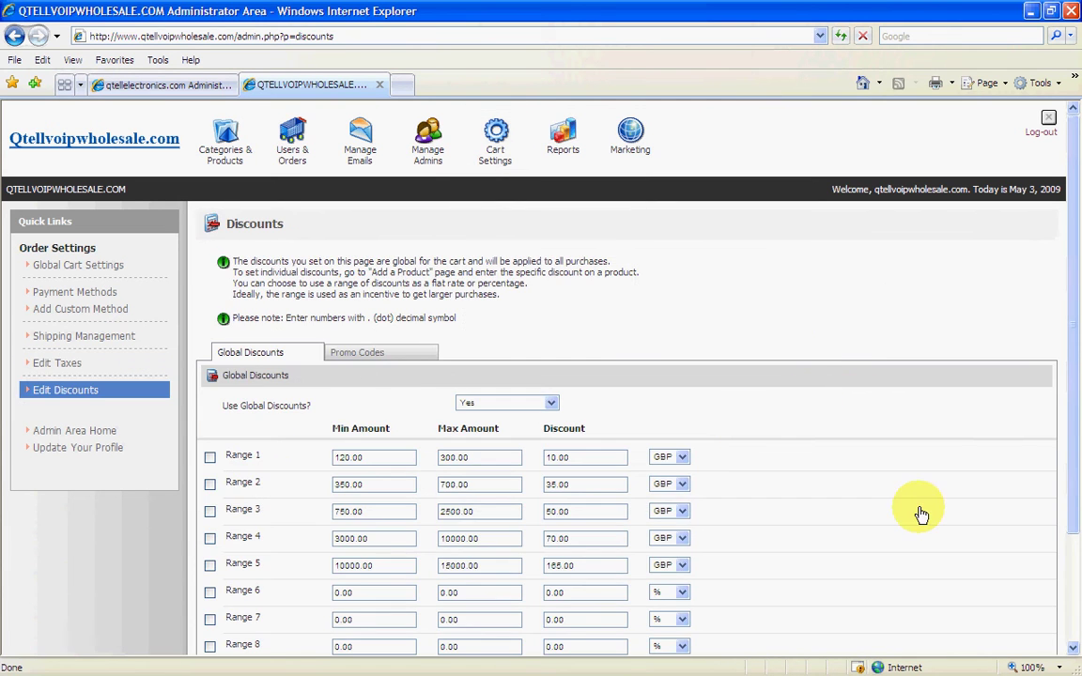
{"action": "scroll", "coordinate": [920, 513], "scroll_direction": "down", "scroll_amount": 3}
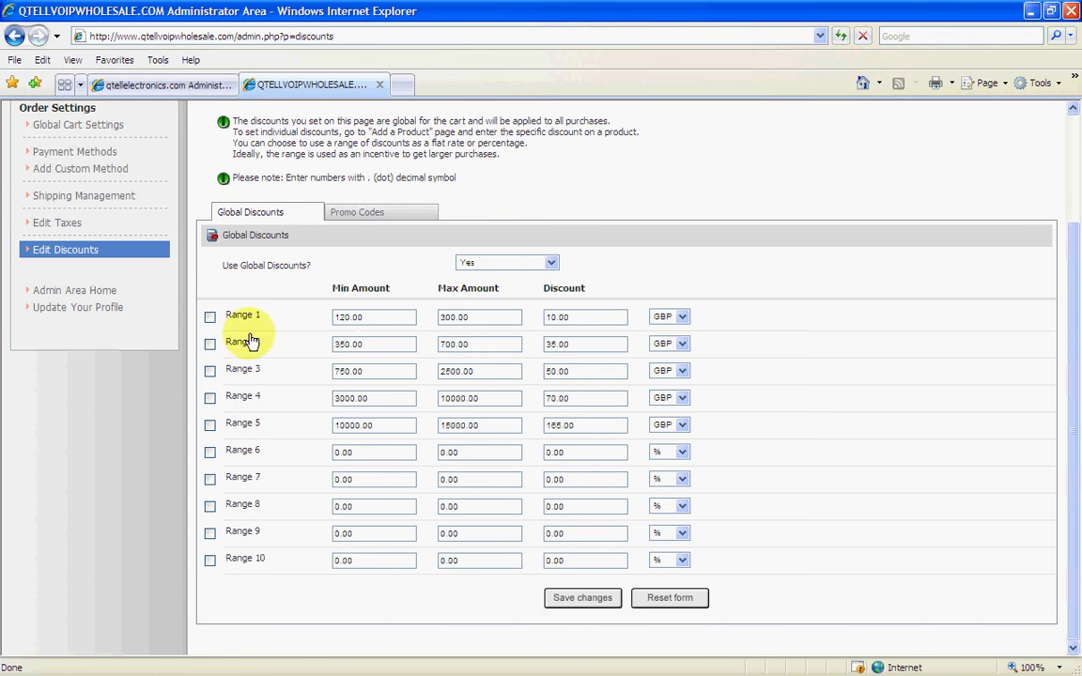
- Show the Promo Codes tab, which lists no promo codes and an empty new promo code form
{"action": "left_click", "coordinate": [379, 216]}
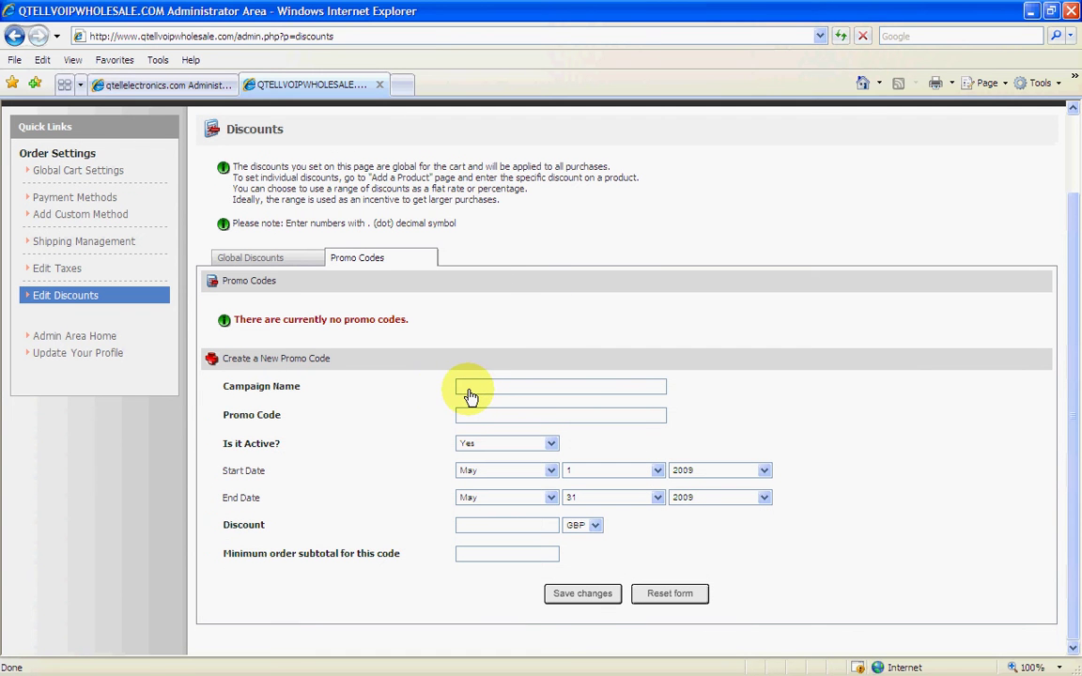